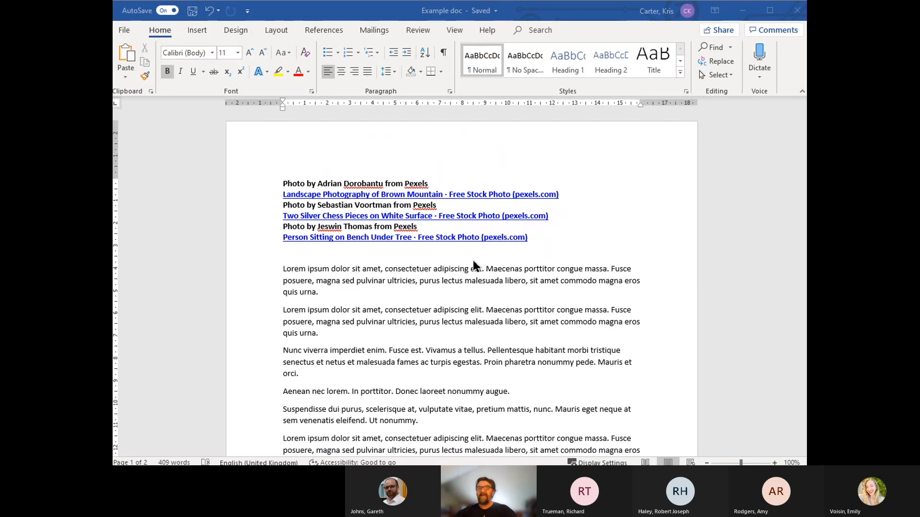
# Step: Insert the brown mountain landscape photo from the Webinar 04 - Word Images folder at the start of the first "Nunc viverra imperdiet enim" paragraph
pyautogui.click(382, 282)
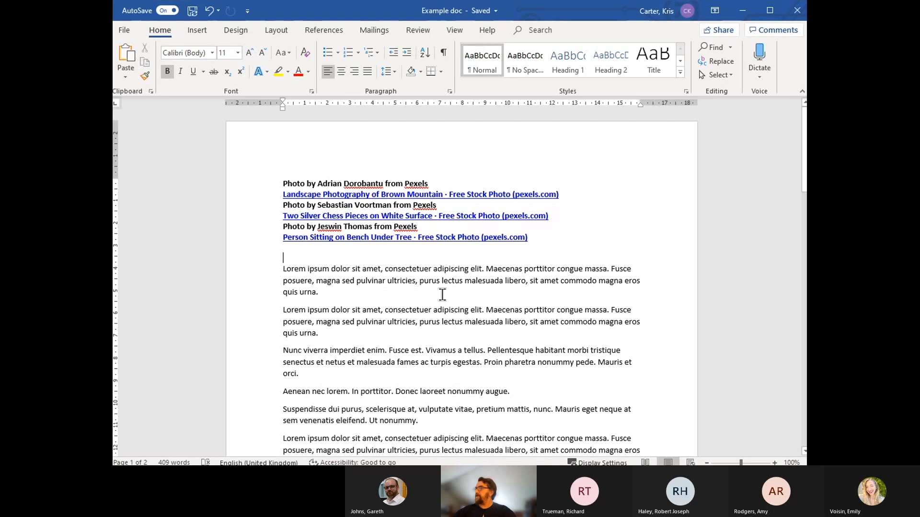
pyautogui.scroll(-2, 439, 294)
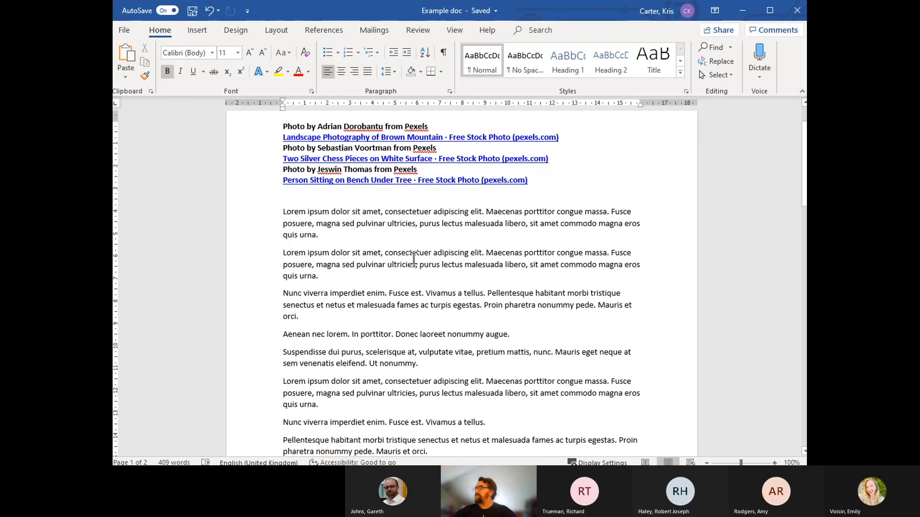
pyautogui.click(286, 225)
pyautogui.click(291, 254)
pyautogui.click(350, 323)
pyautogui.click(300, 305)
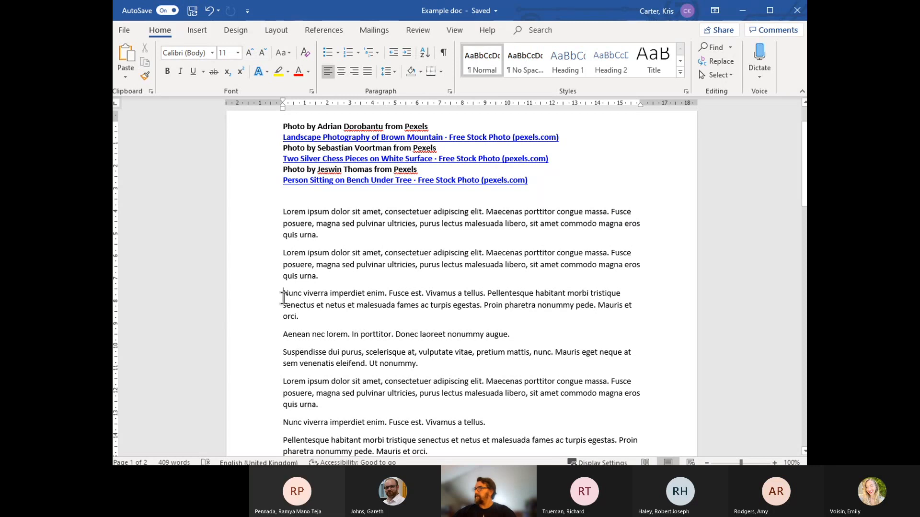
pyautogui.click(197, 30)
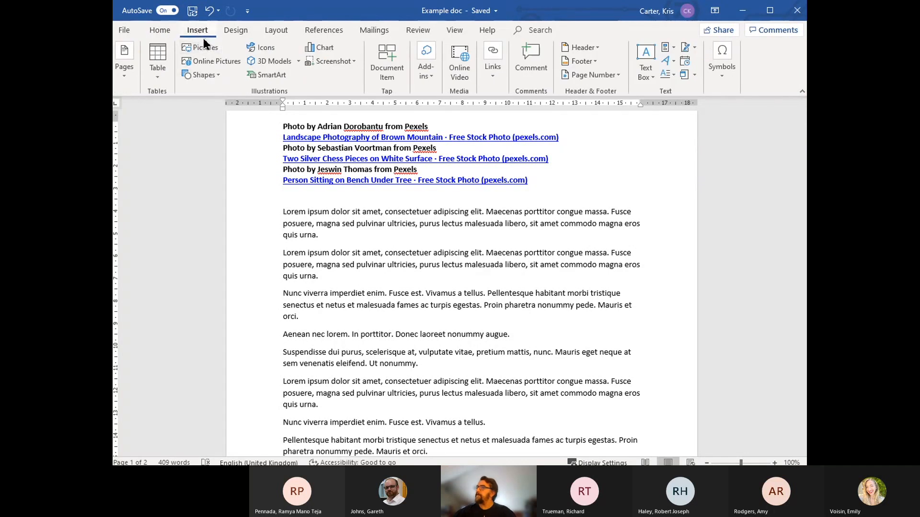
pyautogui.click(200, 45)
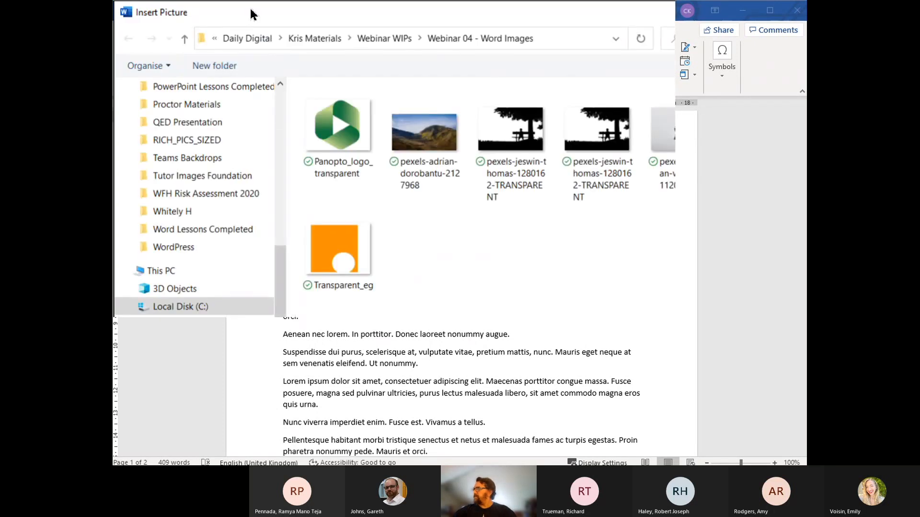
pyautogui.moveTo(250, 9); pyautogui.dragTo(281, 95)
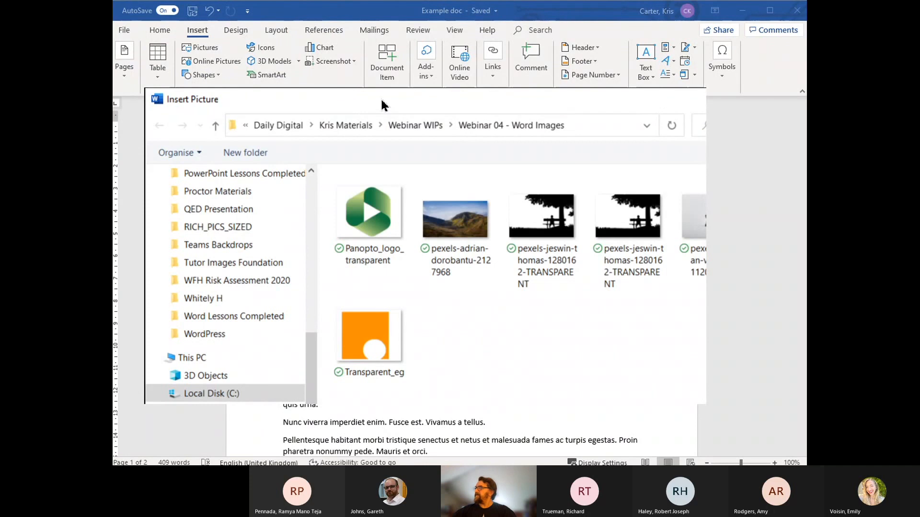
pyautogui.click(385, 199)
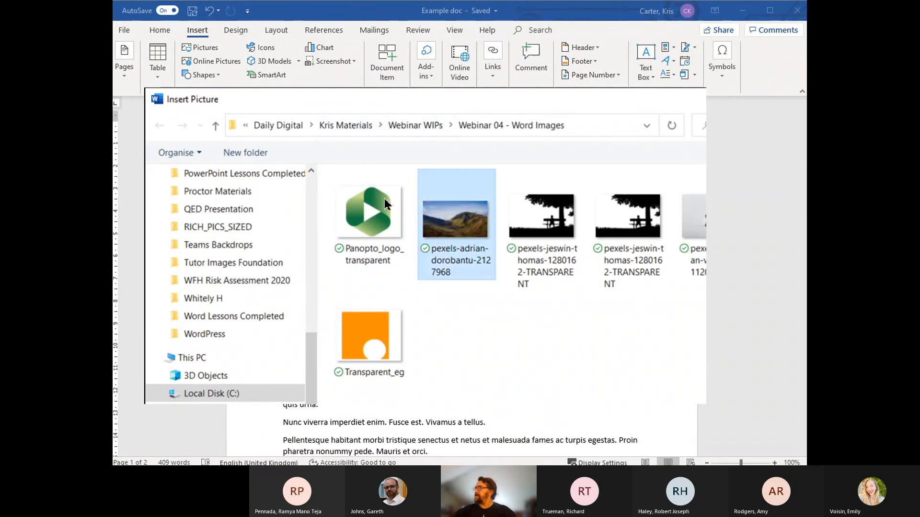
pyautogui.click(607, 389)
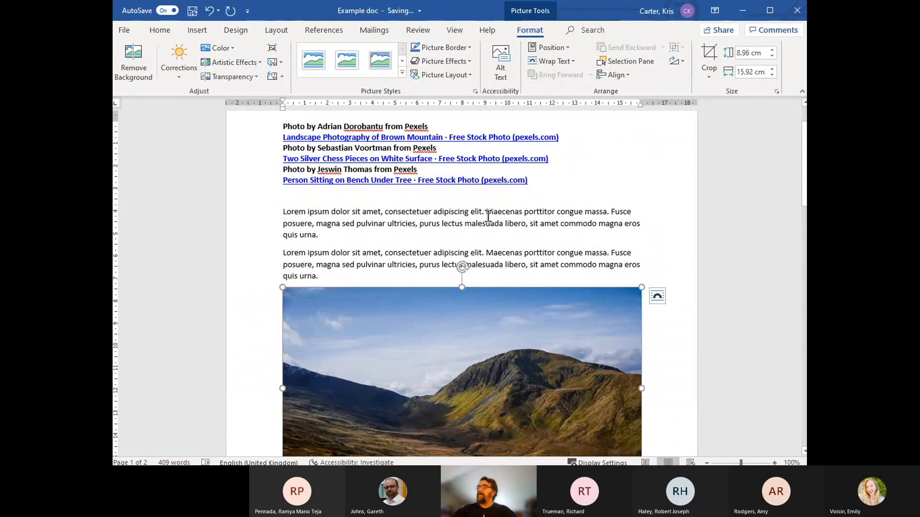
# Step: Shrink the mountain picture proportionally to about 3.07 × 5.45 cm and move it into the middle of the third "Lorem ipsum" paragraph
pyautogui.scroll(-2, 499, 215)
pyautogui.scroll(-1, 499, 215)
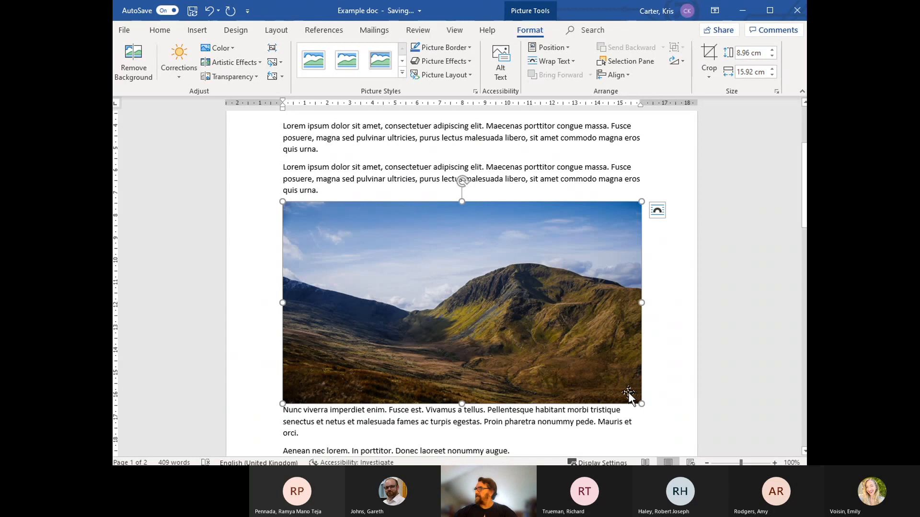
pyautogui.moveTo(642, 403); pyautogui.dragTo(406, 270)
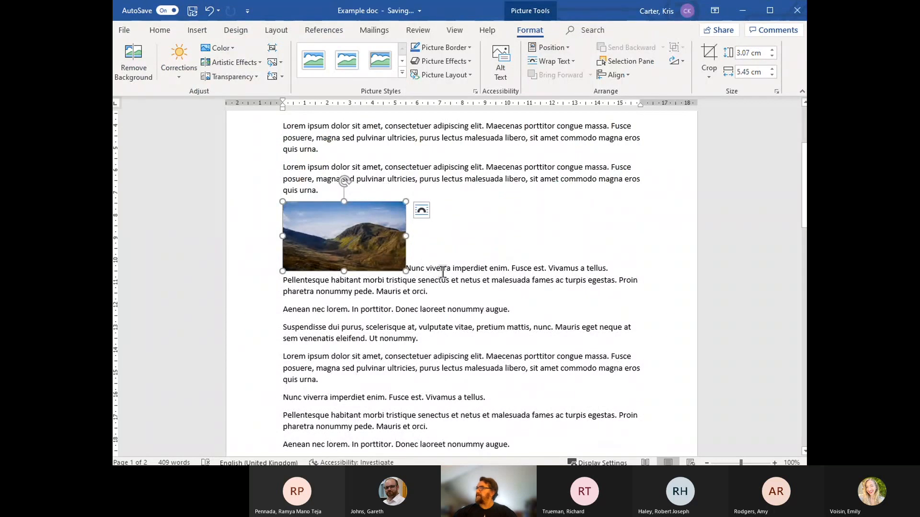
pyautogui.moveTo(334, 234); pyautogui.dragTo(427, 303)
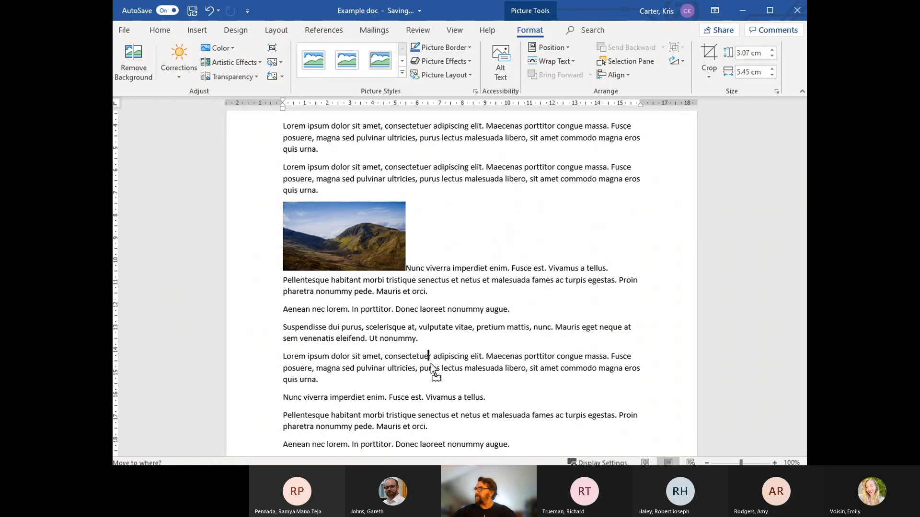
pyautogui.moveTo(431, 363); pyautogui.dragTo(420, 369)
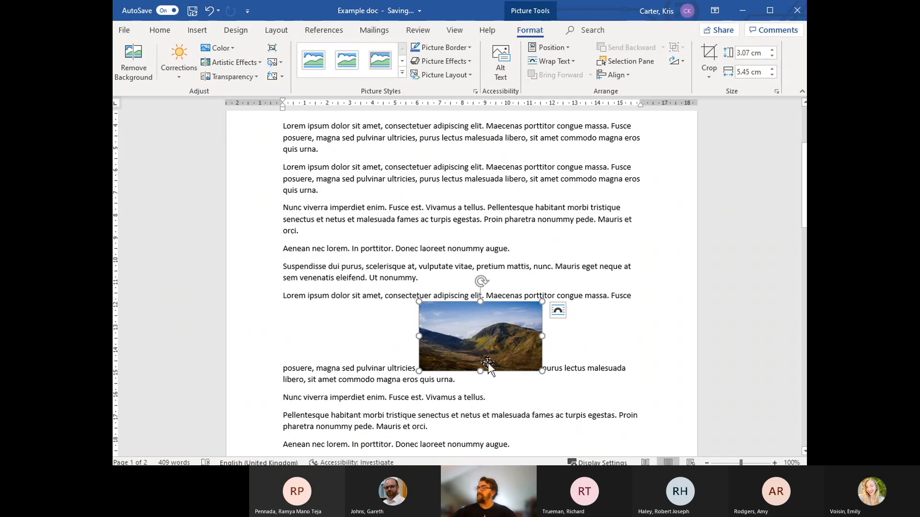
# Step: Set the picture's text wrapping to Square and move it to the left margin beside the third "Lorem ipsum" paragraph
pyautogui.scroll(-1, 587, 362)
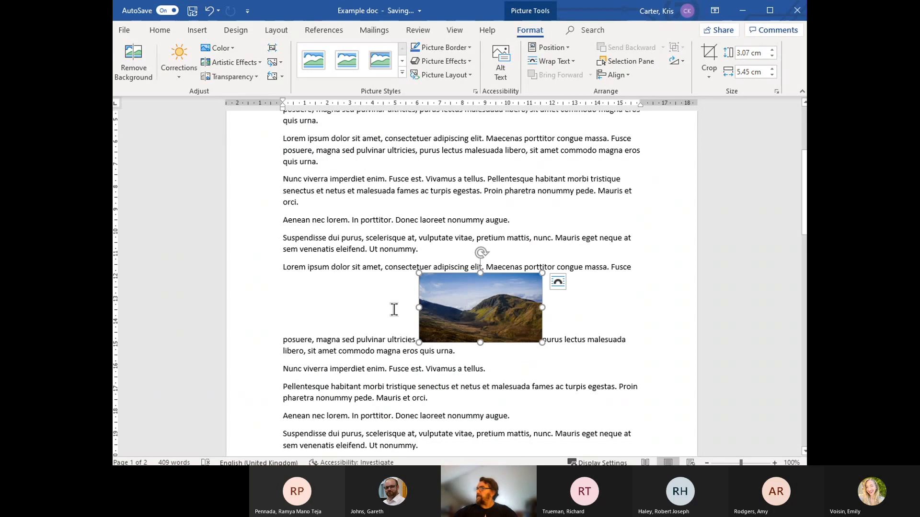
pyautogui.click(555, 282)
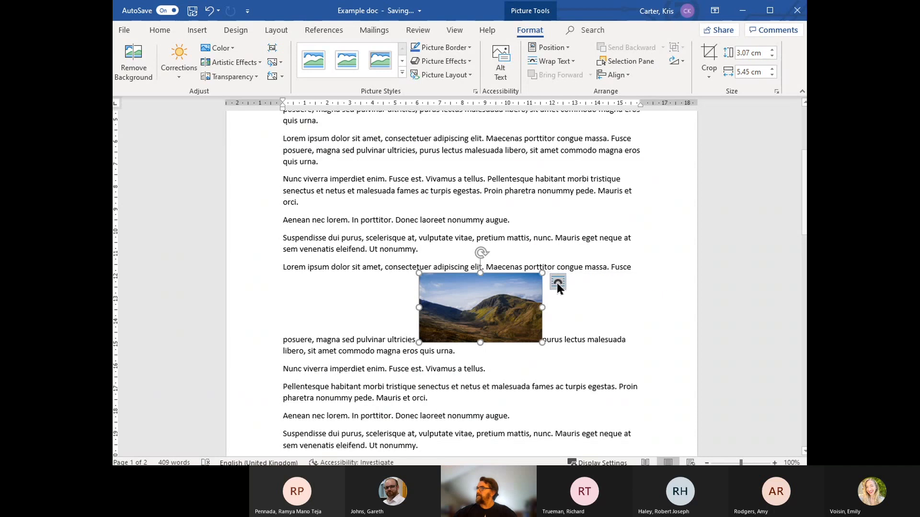
pyautogui.click(557, 283)
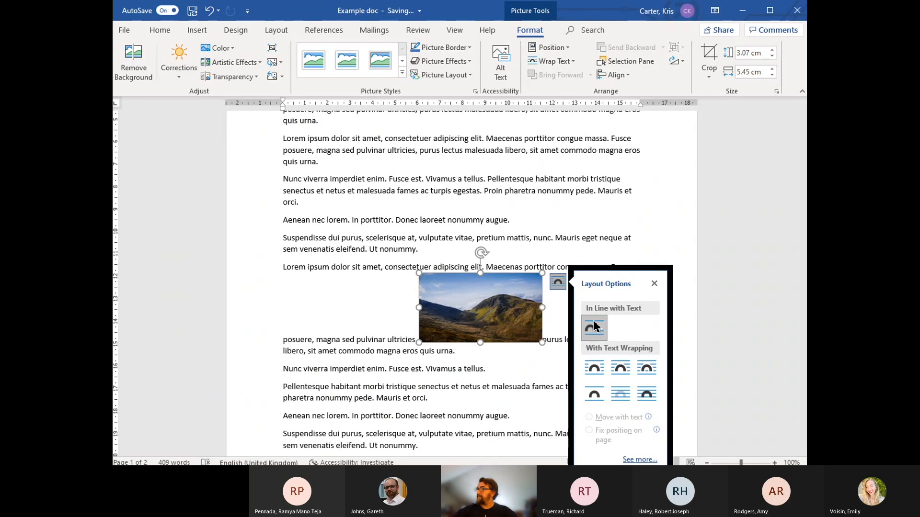
pyautogui.click(593, 370)
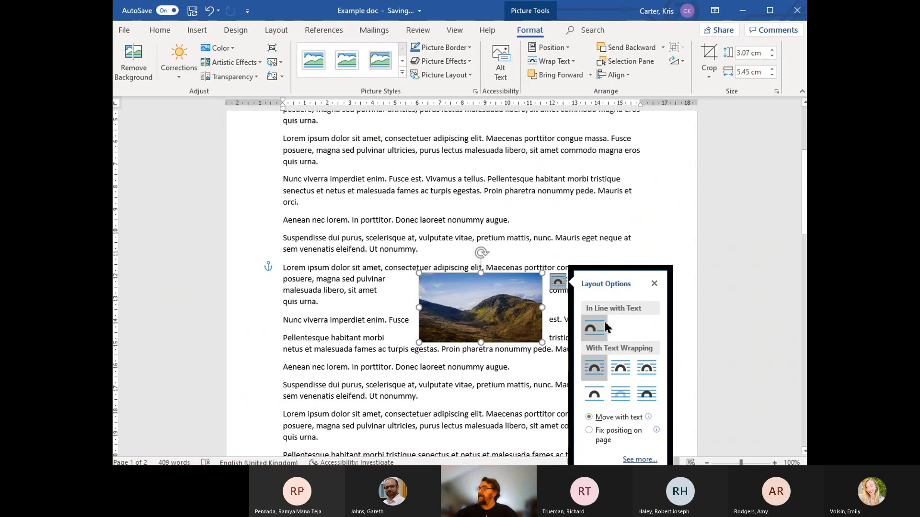
pyautogui.click(663, 236)
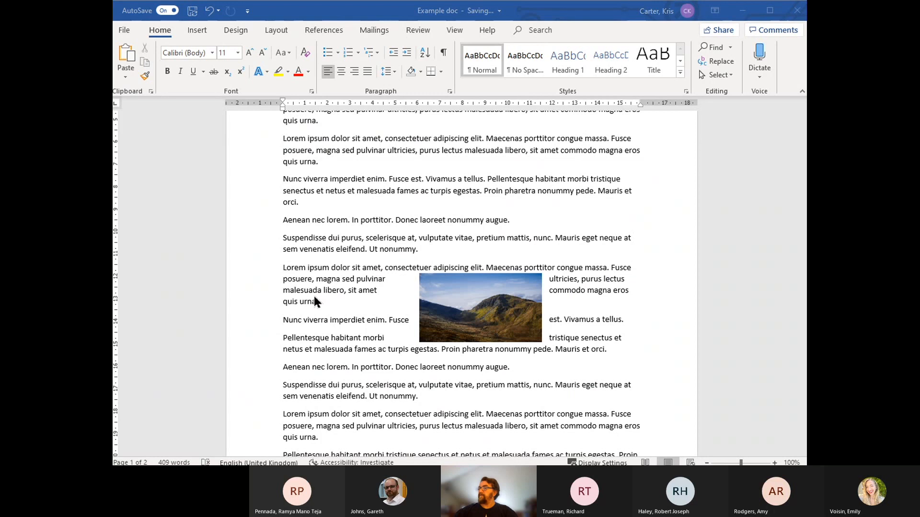
pyautogui.moveTo(453, 298); pyautogui.dragTo(367, 324)
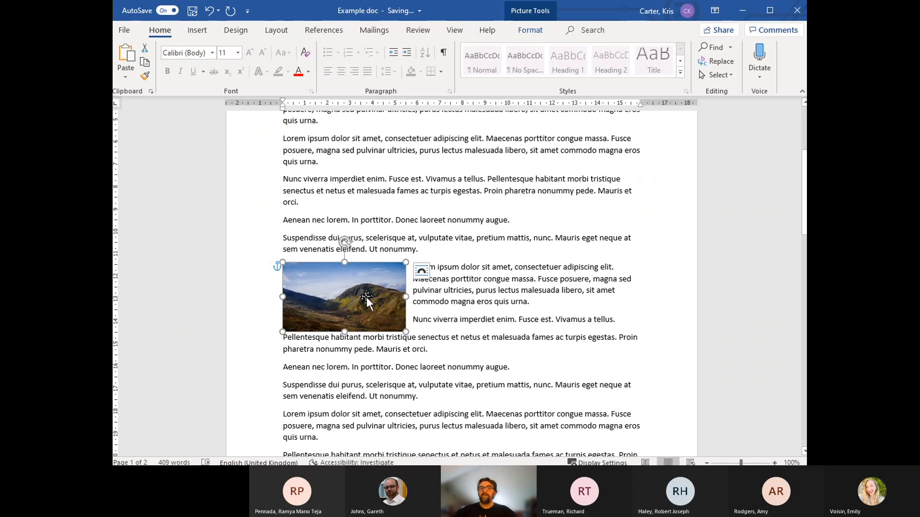
# Step: Set the picture's wrapping to Top and Bottom and centre it between the "Aenean nec lorem" and "Suspendisse dui purus" paragraphs
pyautogui.click(421, 271)
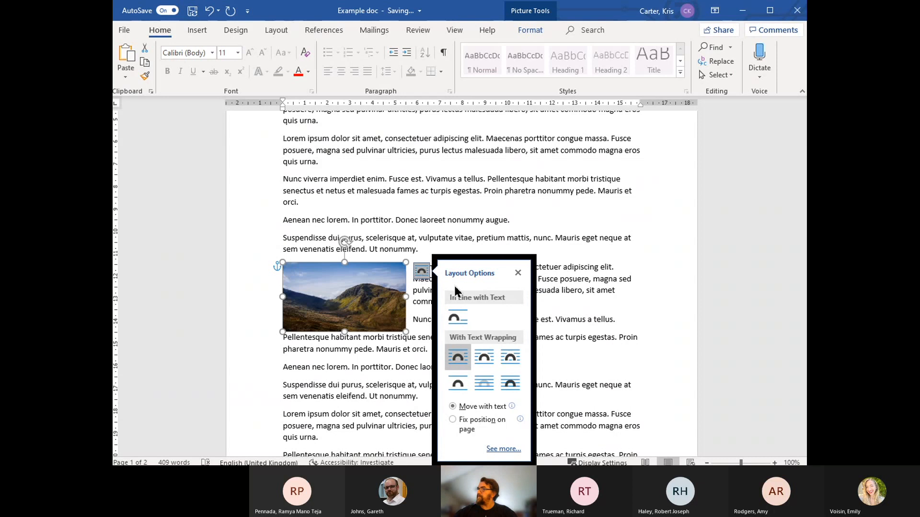
pyautogui.click(456, 382)
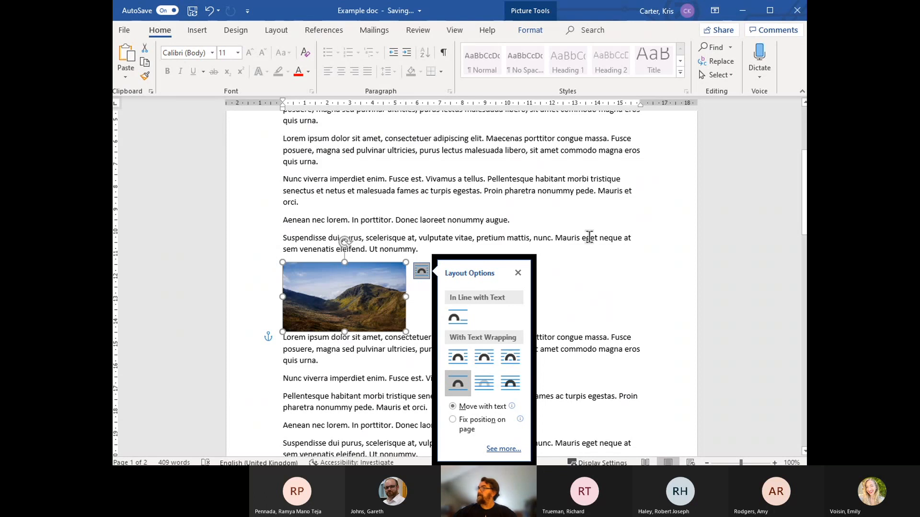
pyautogui.click(518, 273)
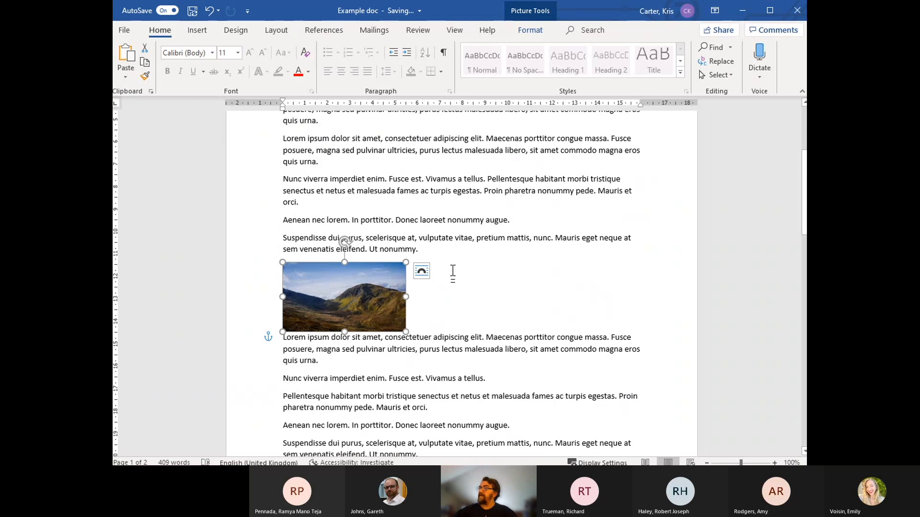
pyautogui.moveTo(360, 288); pyautogui.dragTo(472, 272)
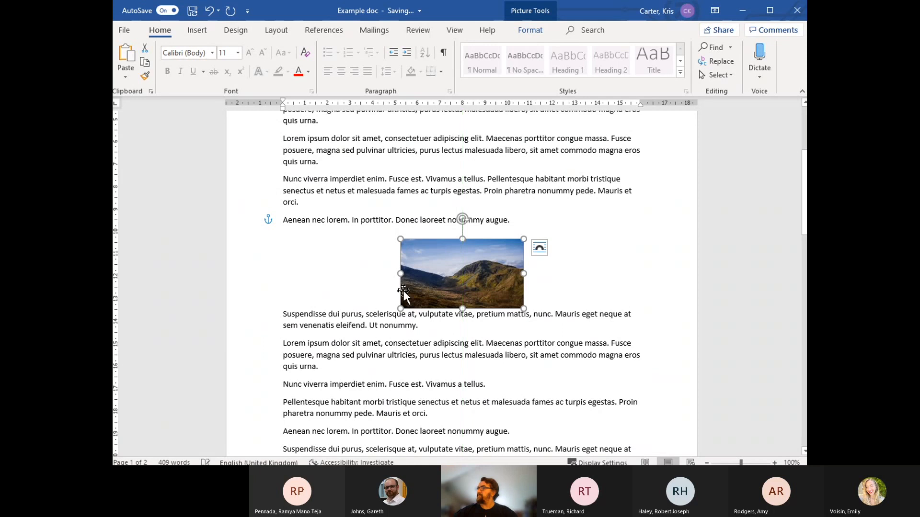
# Step: Enlarge the mountain picture proportionally and place it near the left margin under the first "Nunc viverra imperdiet enim" paragraph
pyautogui.moveTo(401, 238); pyautogui.dragTo(353, 235)
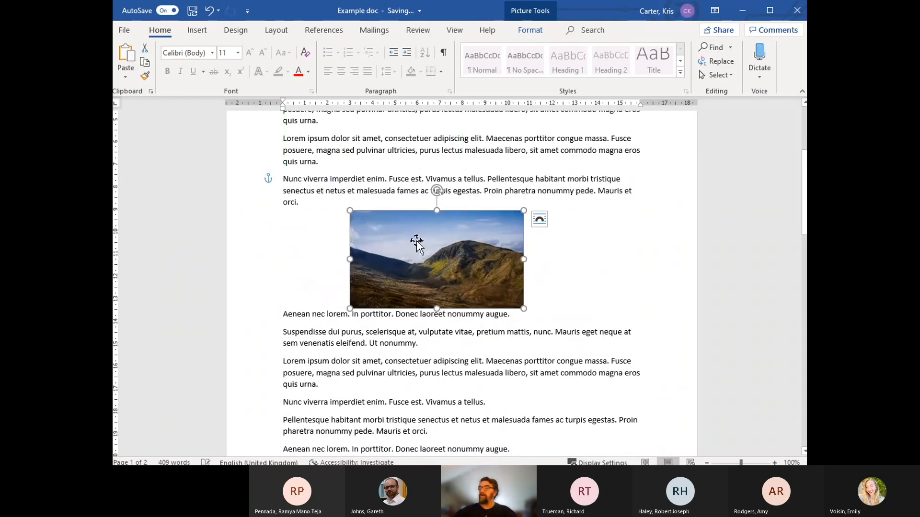
pyautogui.moveTo(435, 248); pyautogui.dragTo(468, 253)
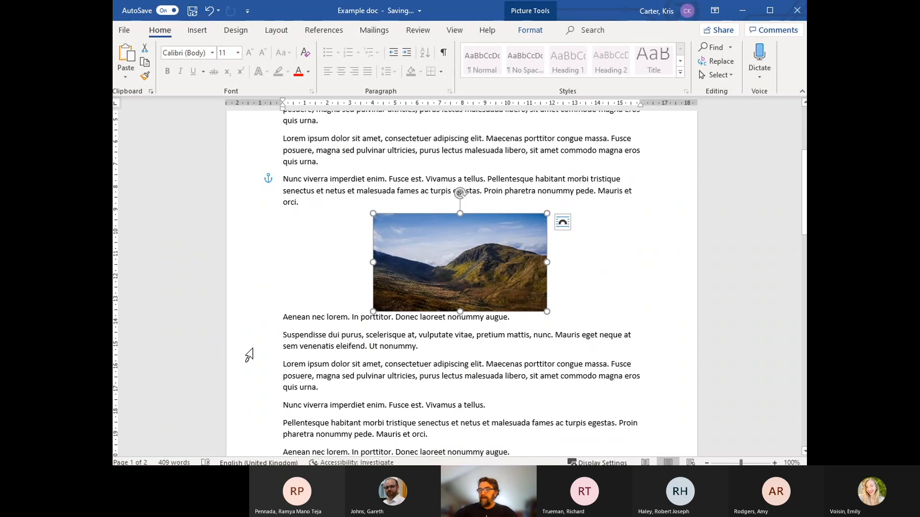
pyautogui.click(564, 225)
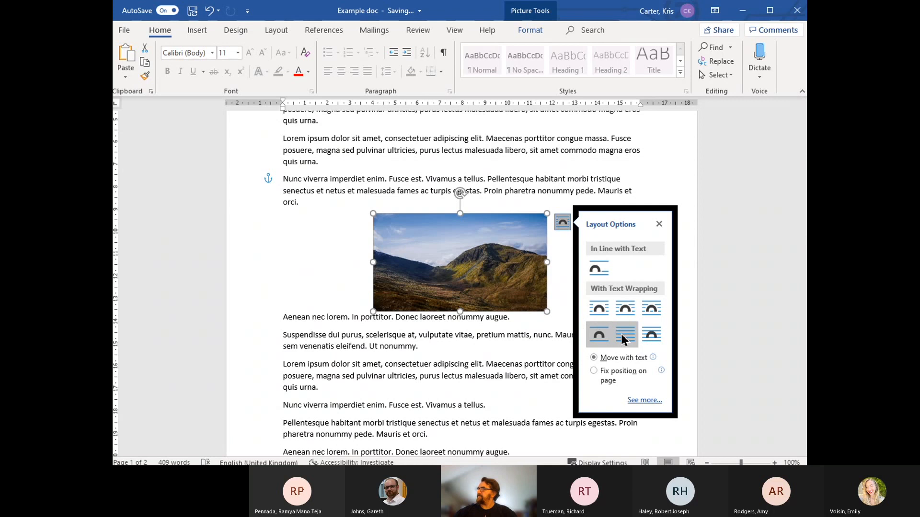
pyautogui.moveTo(476, 277); pyautogui.dragTo(375, 286)
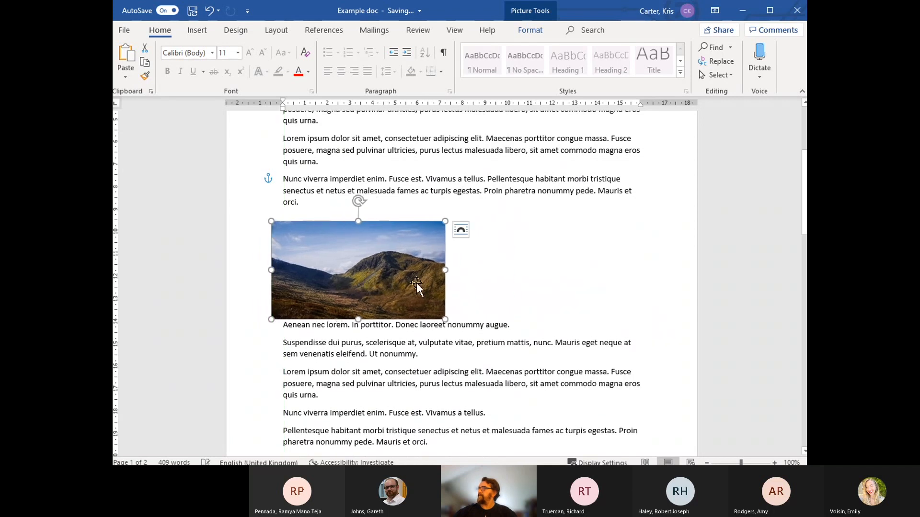
# Step: Try the Behind Text wrapping on the mountain picture and switch it to In Front of Text
pyautogui.click(461, 231)
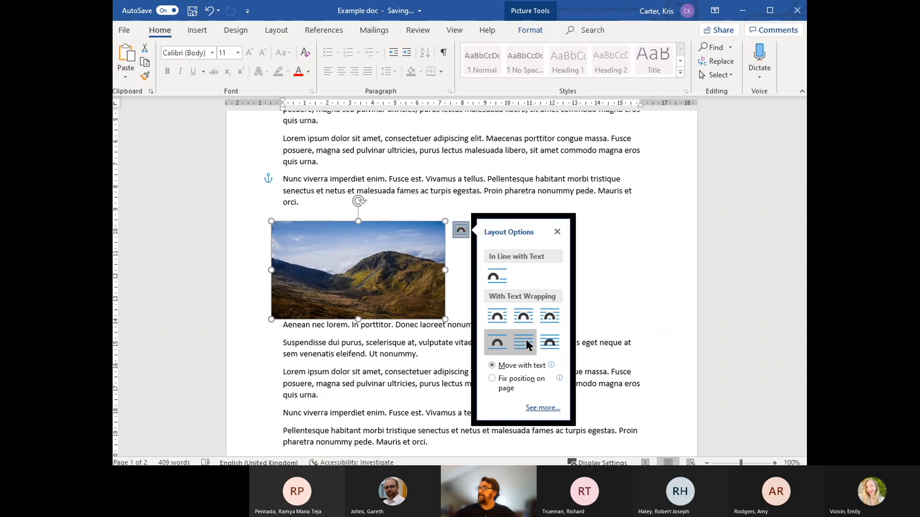
pyautogui.click(524, 343)
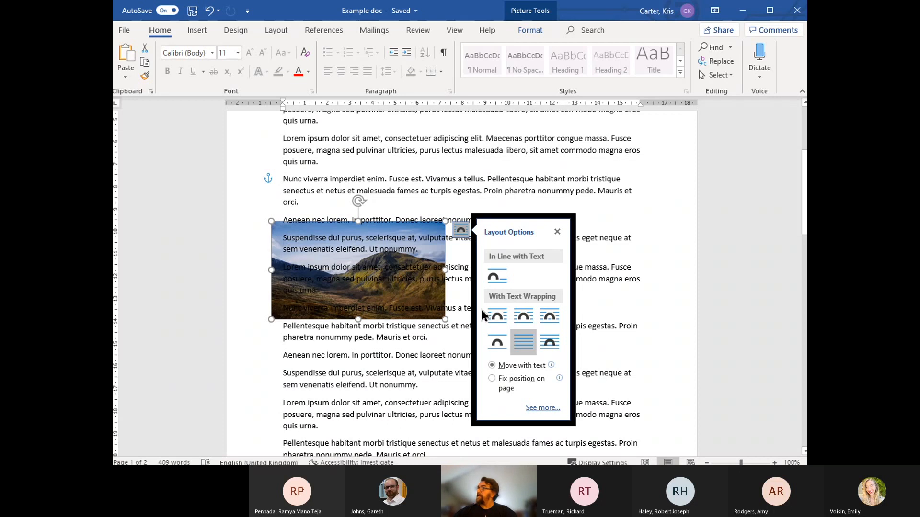
pyautogui.click(548, 343)
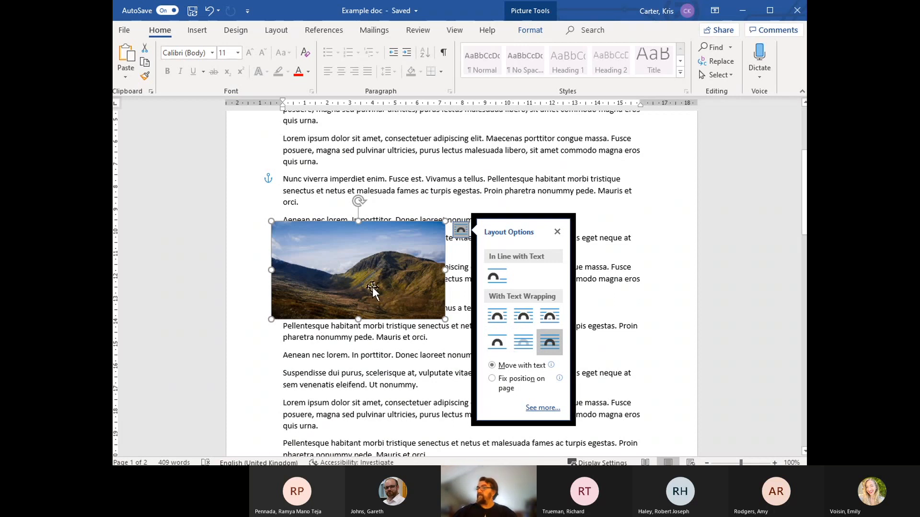
# Step: Nudge the picture to the left margin beside the first "Aenean nec lorem" paragraph and set its text wrapping to Square
pyautogui.scroll(-1, 392, 279)
pyautogui.click(461, 199)
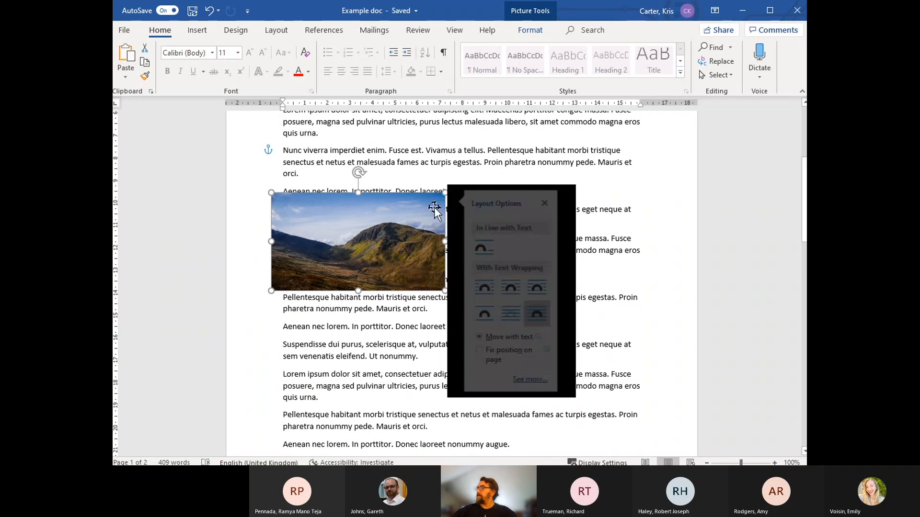
pyautogui.scroll(1, 452, 224)
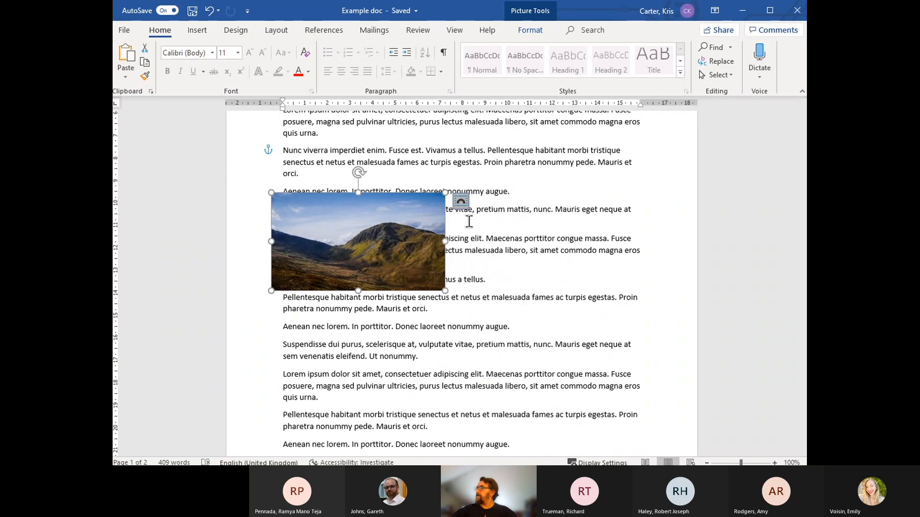
pyautogui.click(461, 201)
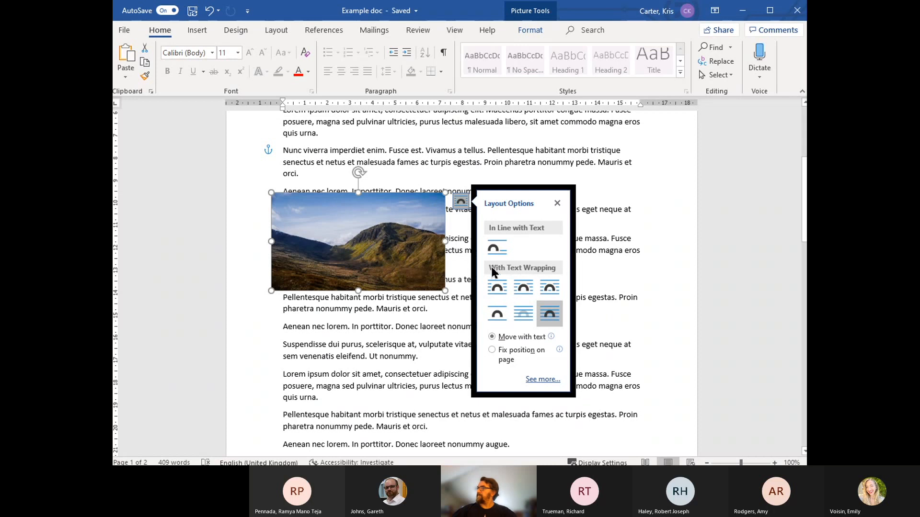
pyautogui.moveTo(403, 254)
pyautogui.mouseDown()
pyautogui.moveTo(403, 264)
pyautogui.moveTo(396, 250)
pyautogui.mouseUp()
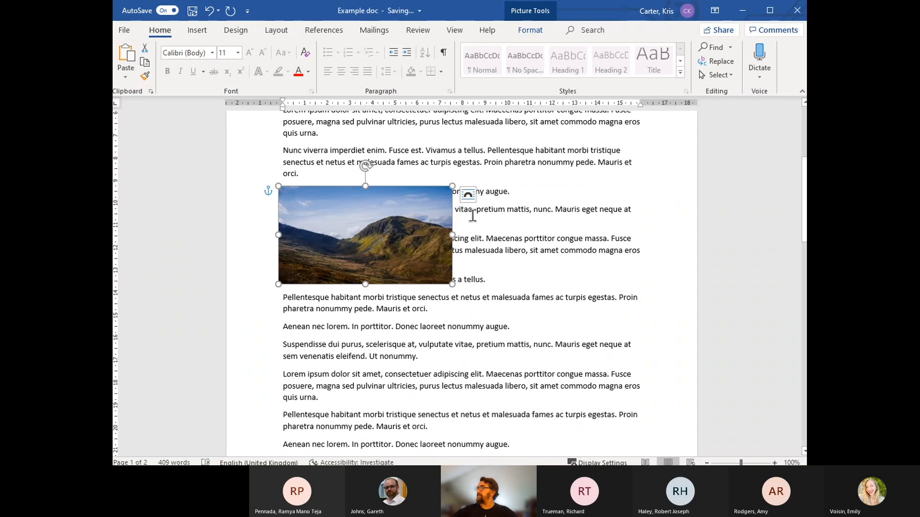
pyautogui.click(468, 194)
pyautogui.click(505, 282)
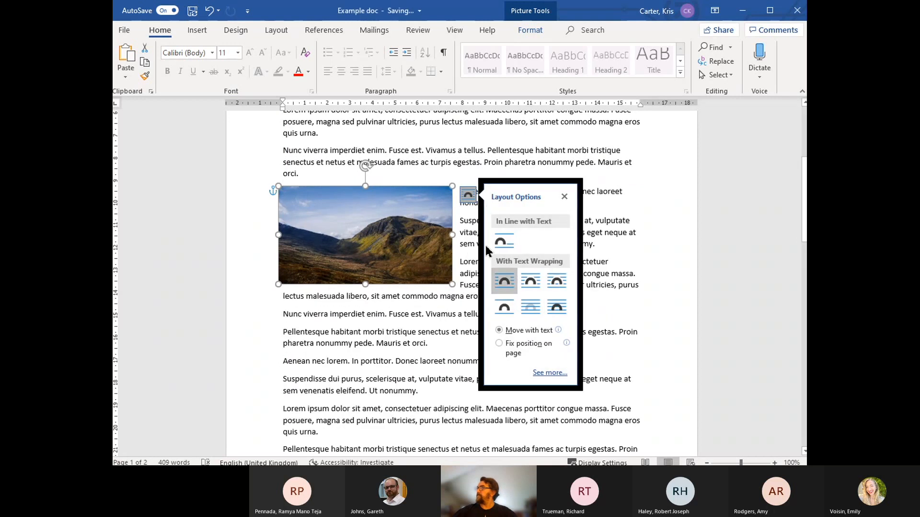
# Step: Try inserting the photo of two small chess pieces at the start of the second "Aenean nec lorem" paragraph and delete it
pyautogui.click(630, 222)
pyautogui.scroll(-3, 597, 263)
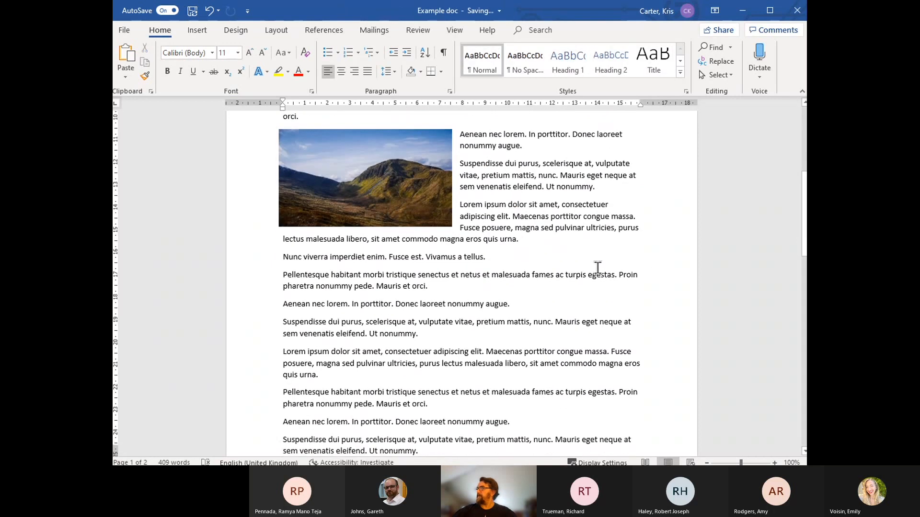
pyautogui.click(283, 247)
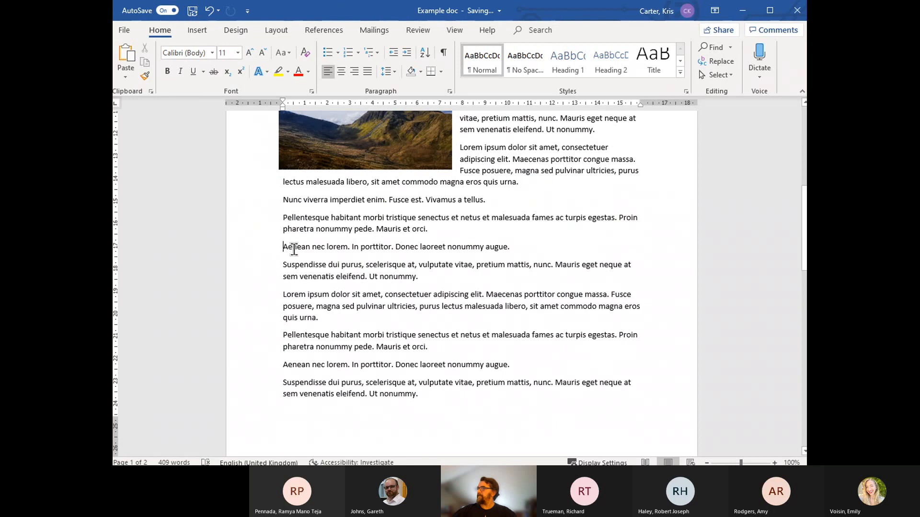
pyautogui.click(197, 30)
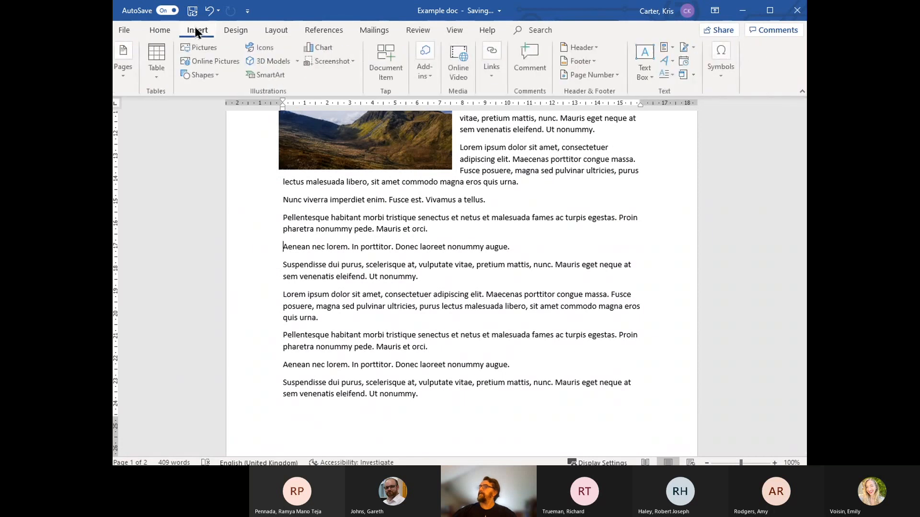
pyautogui.click(199, 47)
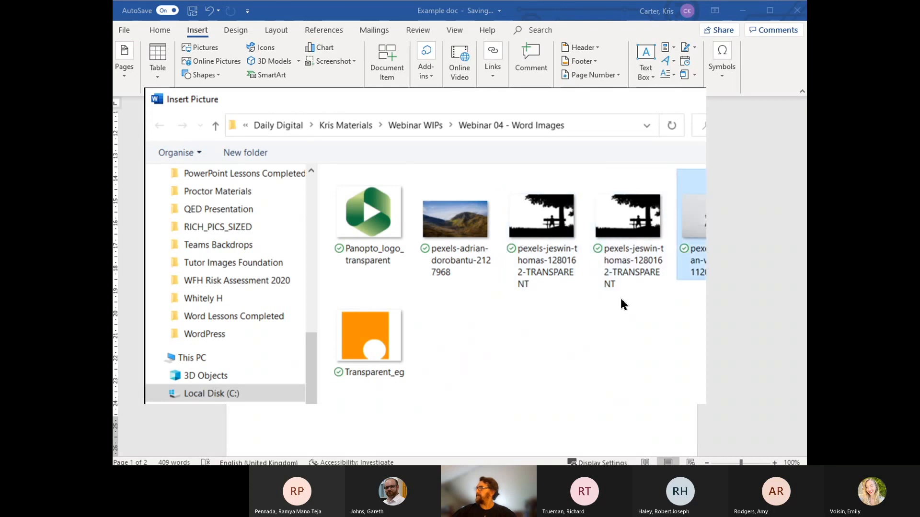
pyautogui.press('Return')
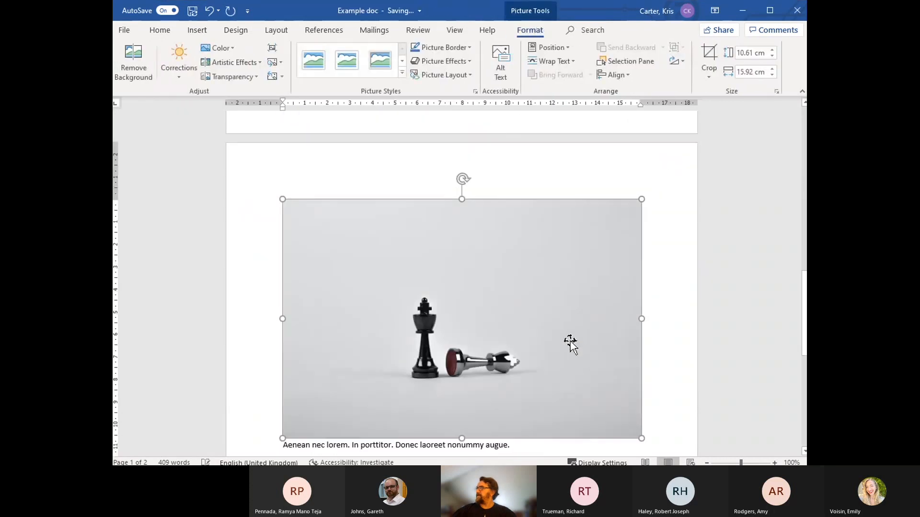
pyautogui.scroll(-4, 623, 317)
pyautogui.scroll(4, 612, 323)
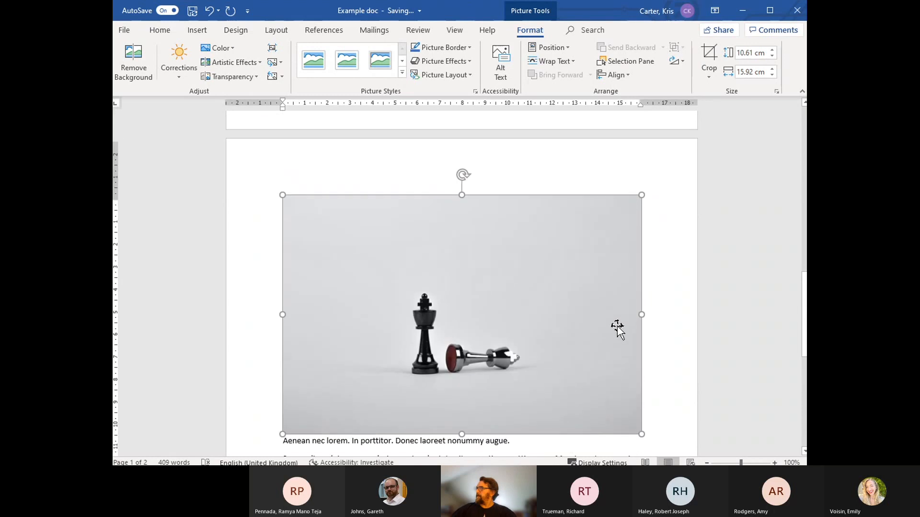
pyautogui.press('Delete')
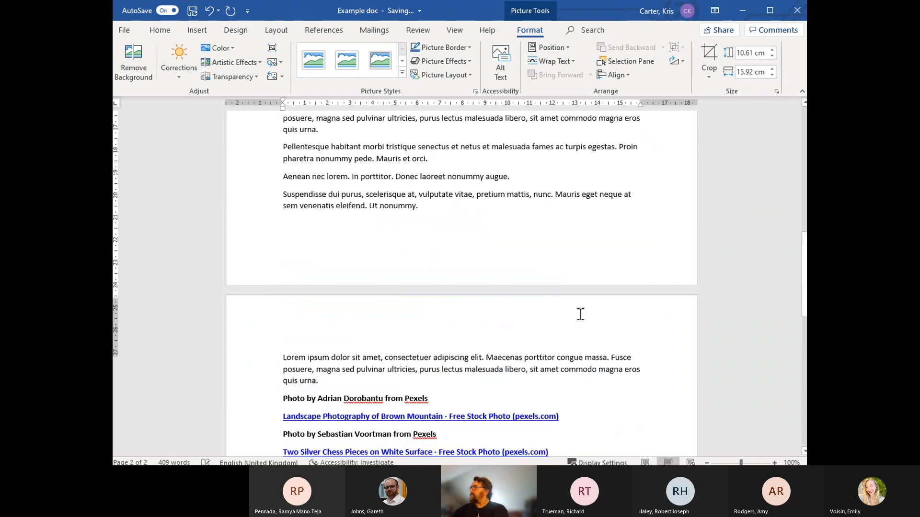
# Step: Insert the close-cropped chess pieces picture in the "Pellentesque habitant" paragraph below the mountain photo and shrink it proportionally to about 3.34 by 4.29 cm
pyautogui.scroll(4, 326, 236)
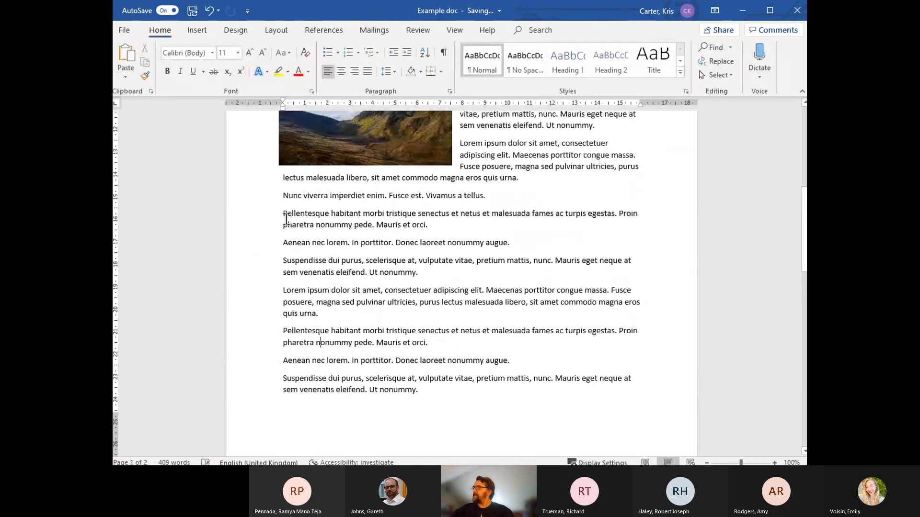
pyautogui.hotkey('ctrl', 'i')
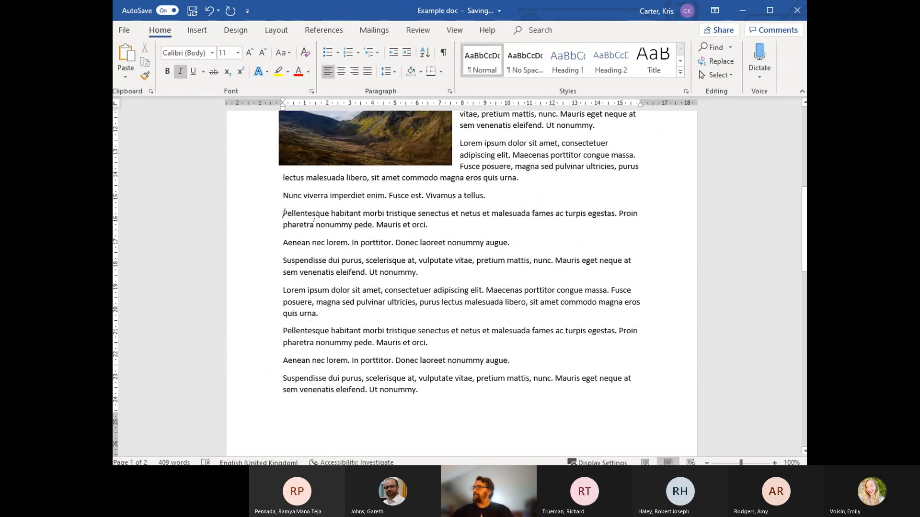
pyautogui.click(192, 29)
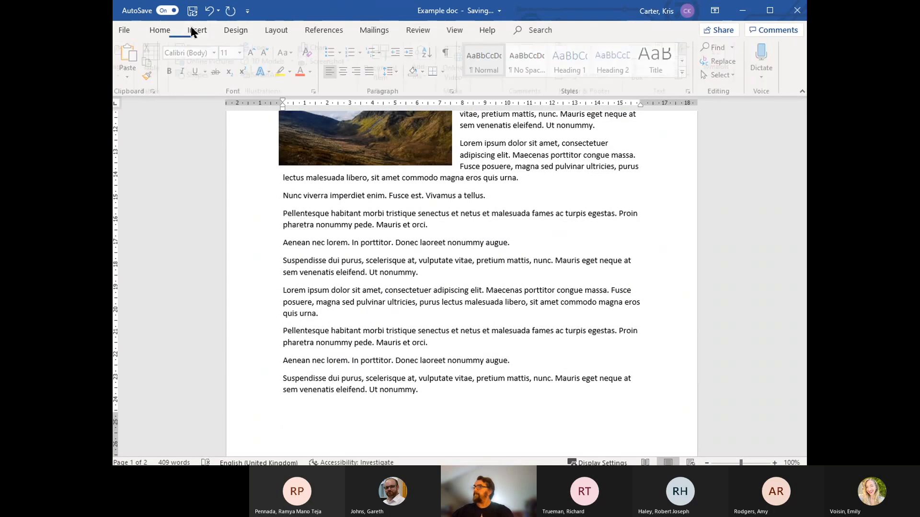
pyautogui.click(202, 48)
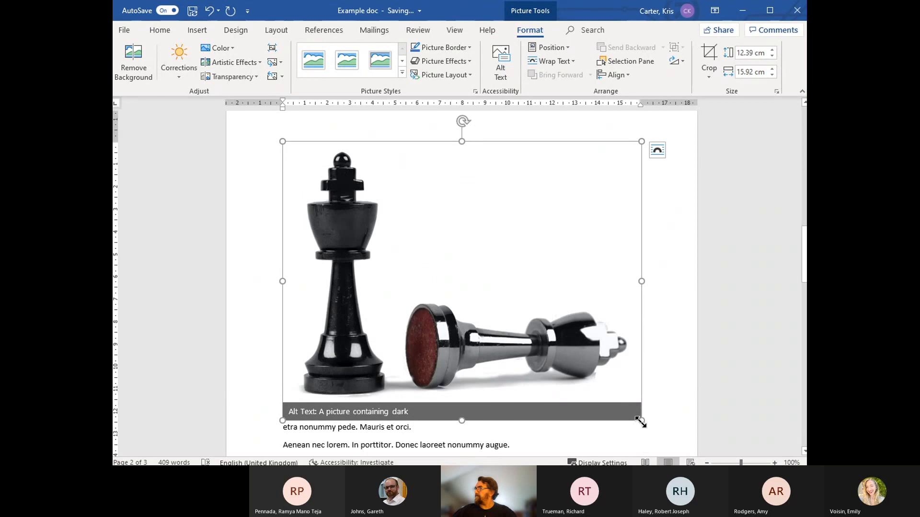
pyautogui.moveTo(640, 422); pyautogui.dragTo(384, 216)
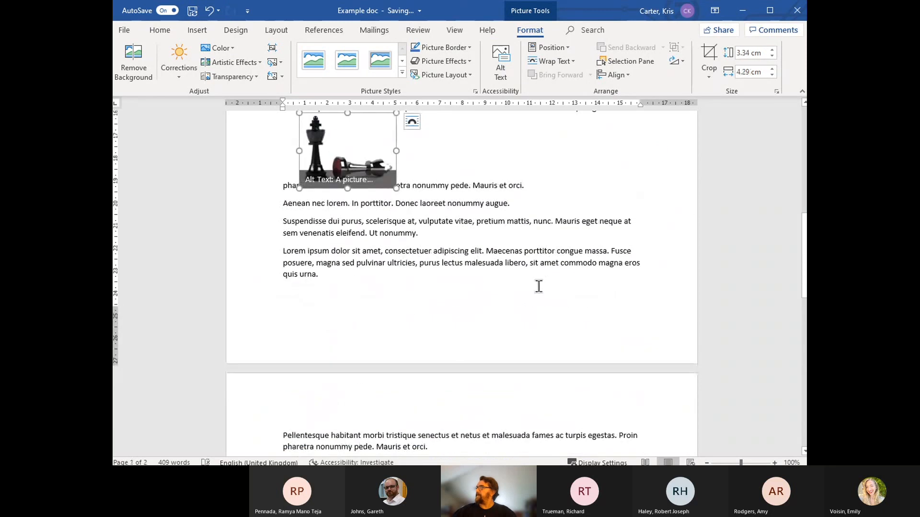
pyautogui.scroll(3, 538, 286)
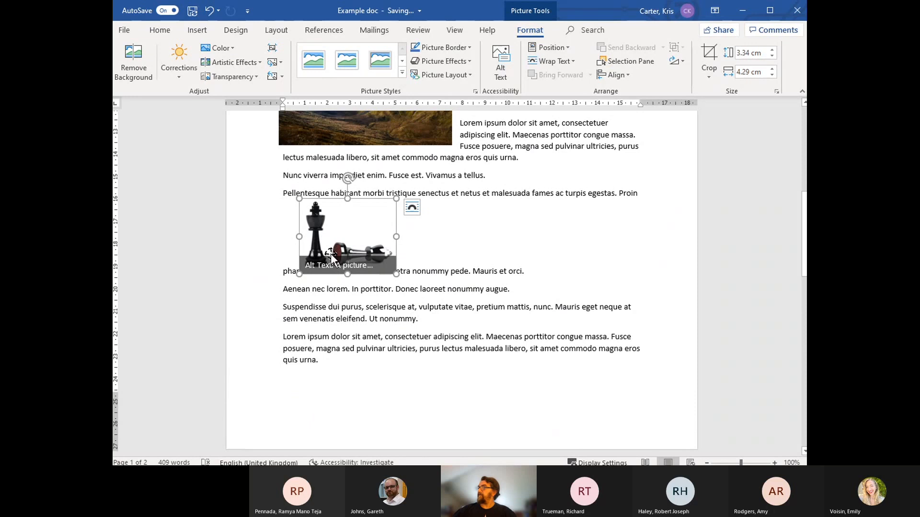
# Step: Shift the chess picture towards the left margin and set its text wrapping to Tight
pyautogui.moveTo(328, 254); pyautogui.dragTo(292, 253)
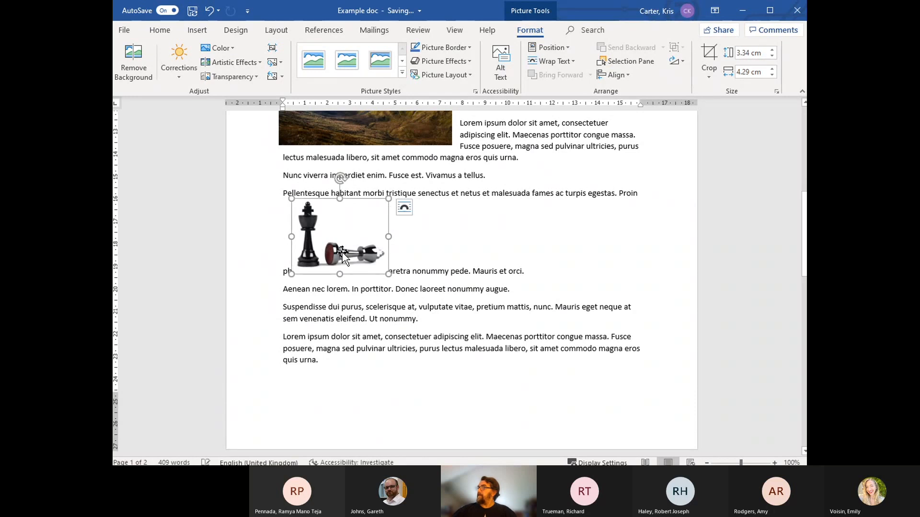
pyautogui.click(405, 207)
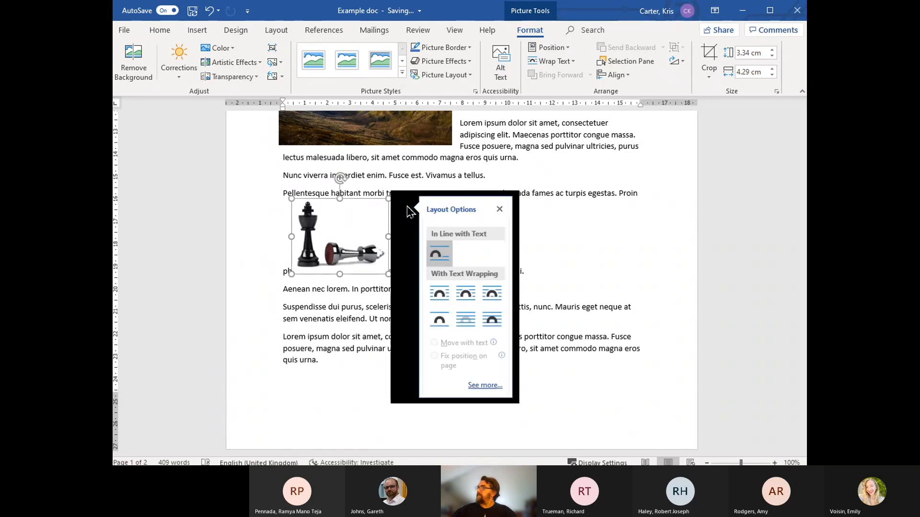
pyautogui.click(467, 294)
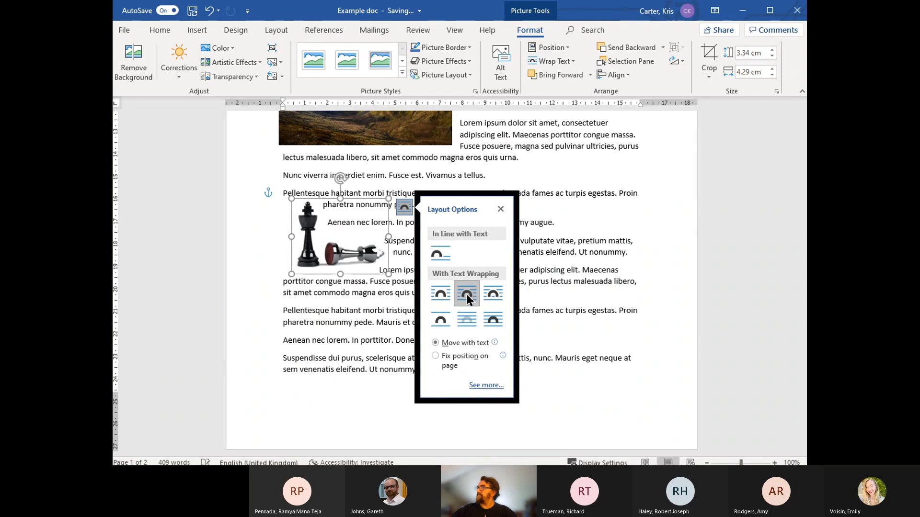
pyautogui.click(707, 236)
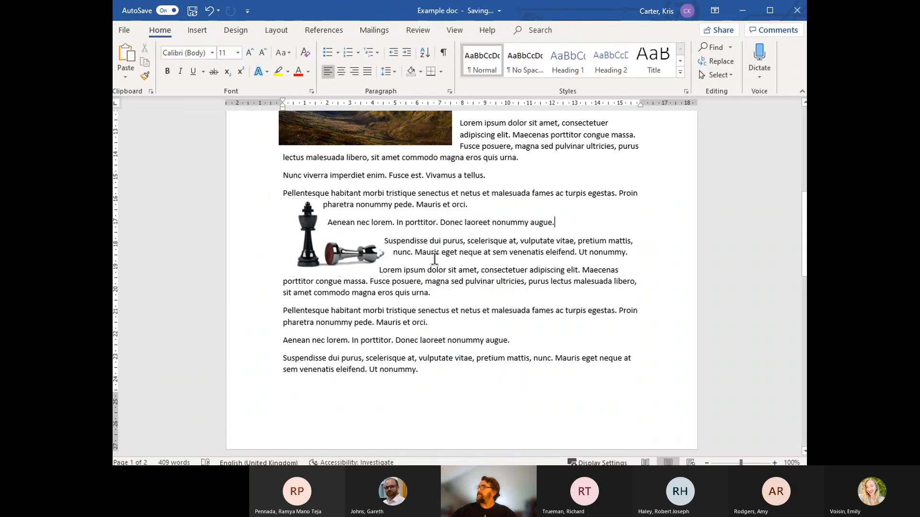
# Step: Move the chess picture up against the left margin beside the "Pellentesque habitant" paragraph and delete it
pyautogui.moveTo(314, 257); pyautogui.dragTo(307, 239)
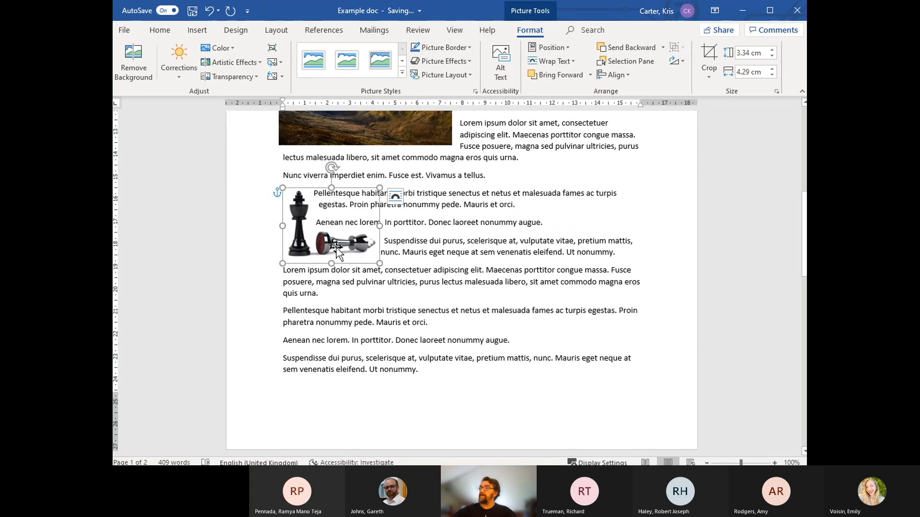
pyautogui.moveTo(330, 251); pyautogui.dragTo(323, 235)
pyautogui.press('Delete')
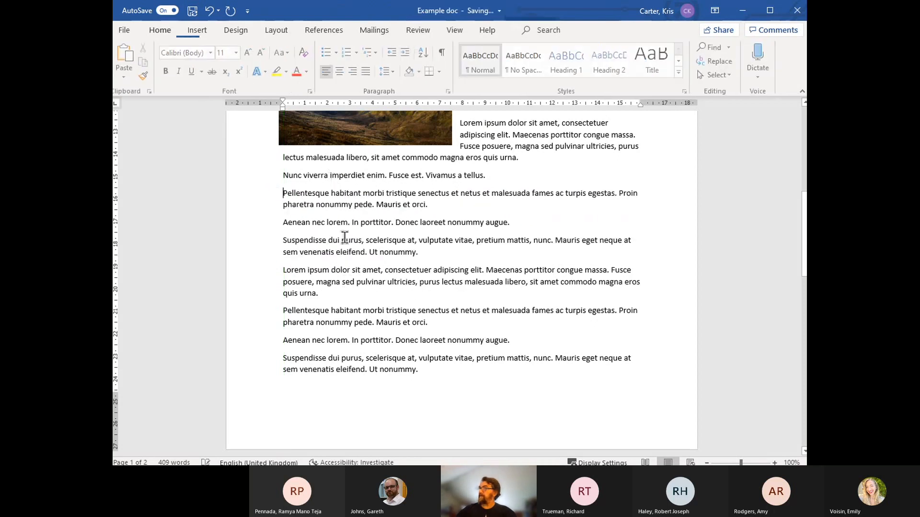
# Step: Insert the first tree and park bench silhouette picture at the start of the "Pellentesque habitant" paragraph
pyautogui.click(196, 31)
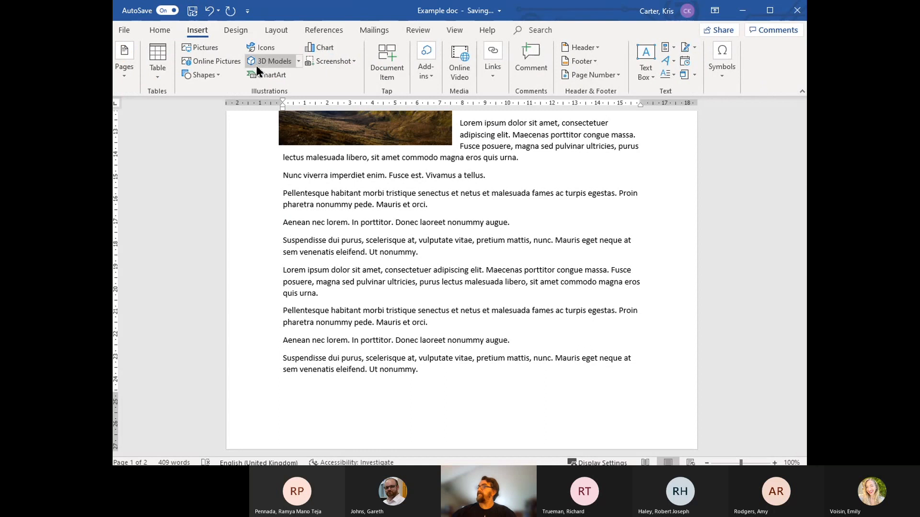
pyautogui.click(209, 46)
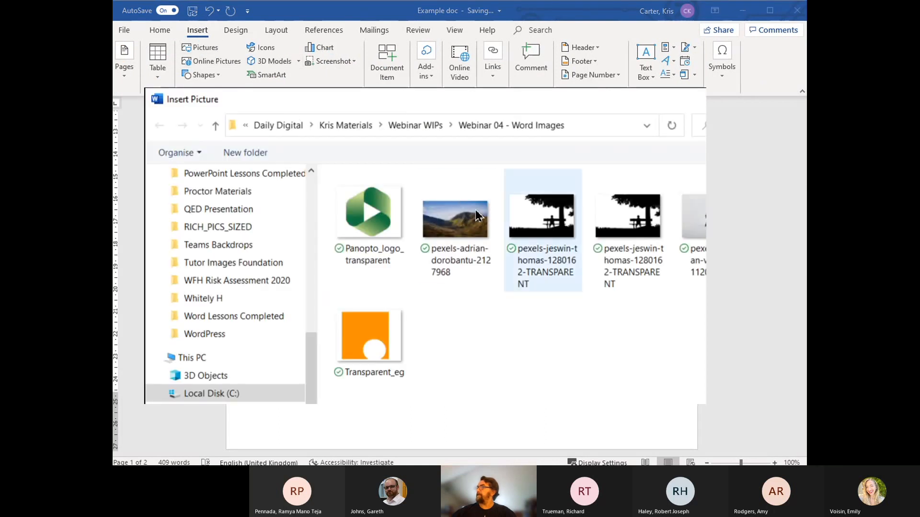
pyautogui.click(543, 218)
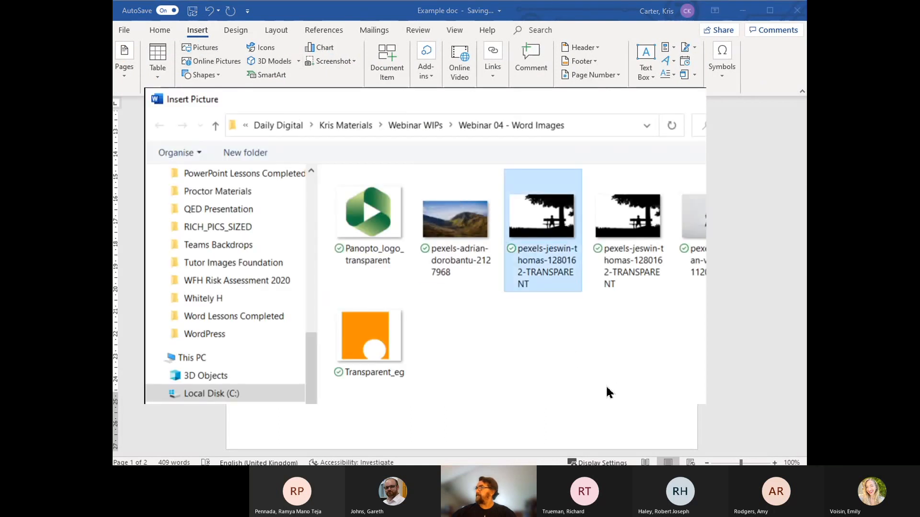
pyautogui.press('Return')
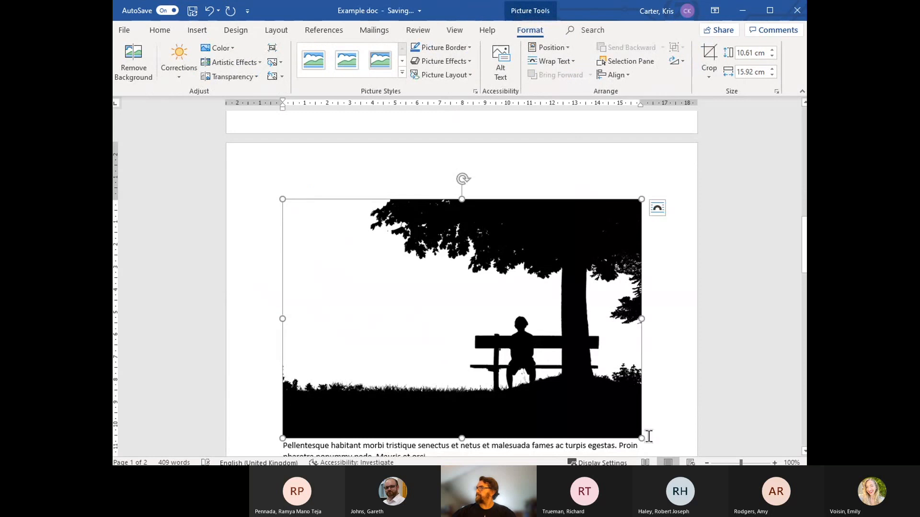
# Step: Shrink the bench silhouette picture proportionally to about 3.74 cm high and 5.61 cm wide
pyautogui.moveTo(648, 436); pyautogui.dragTo(431, 252)
pyautogui.scroll(-3, 506, 316)
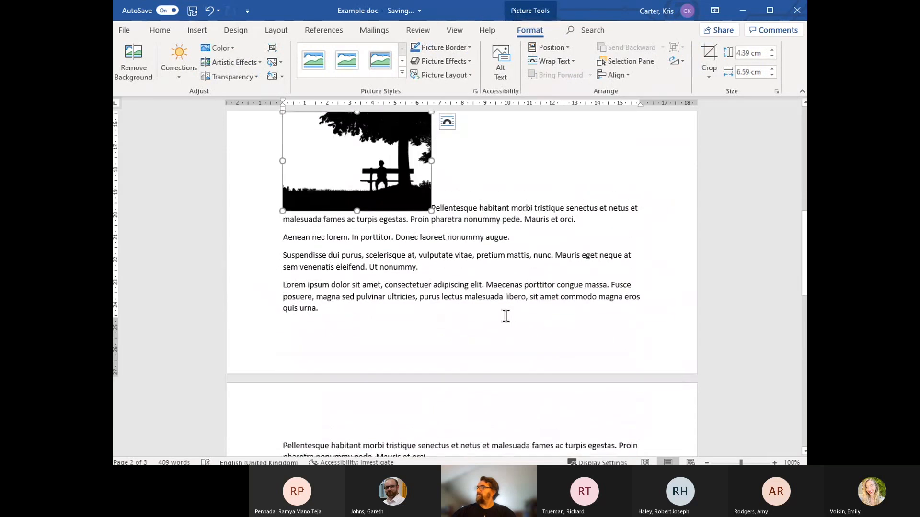
pyautogui.scroll(3, 445, 288)
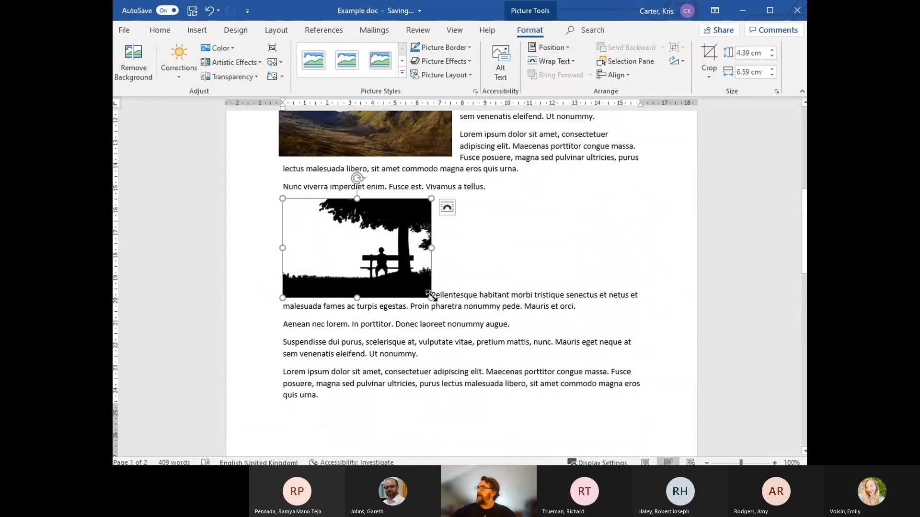
pyautogui.moveTo(431, 296); pyautogui.dragTo(410, 284)
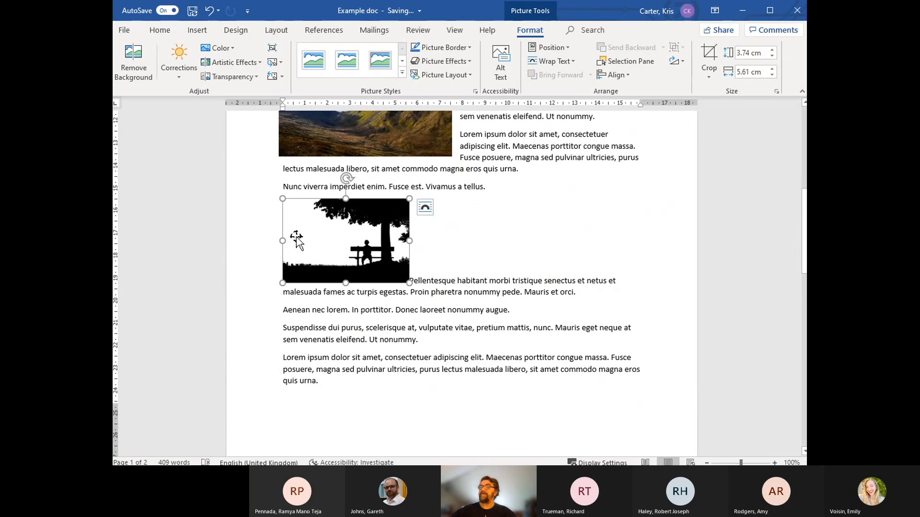
# Step: Set the bench silhouette picture's text wrapping to Tight and close the layout options
pyautogui.click(424, 207)
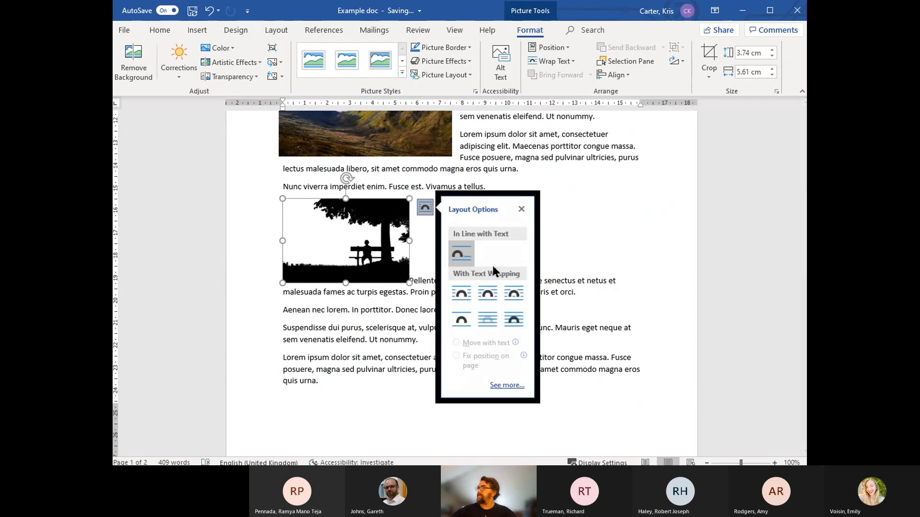
pyautogui.click(492, 294)
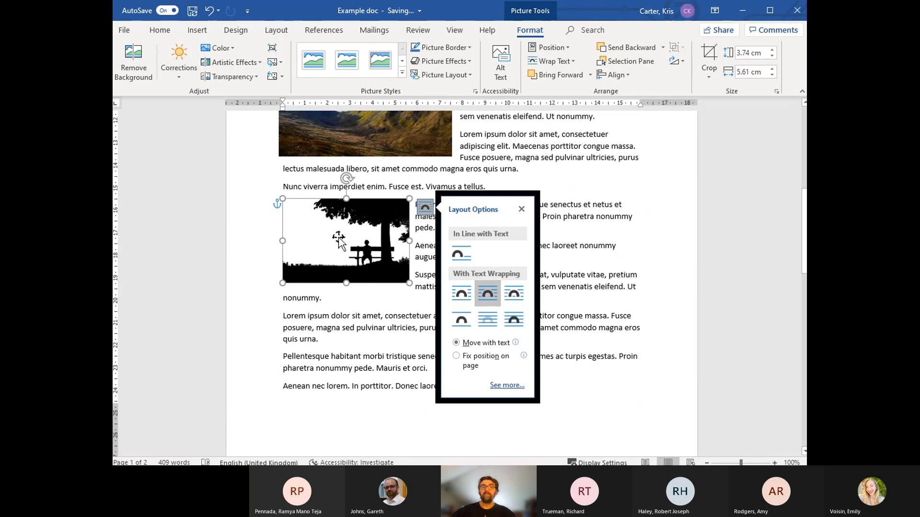
pyautogui.click(522, 210)
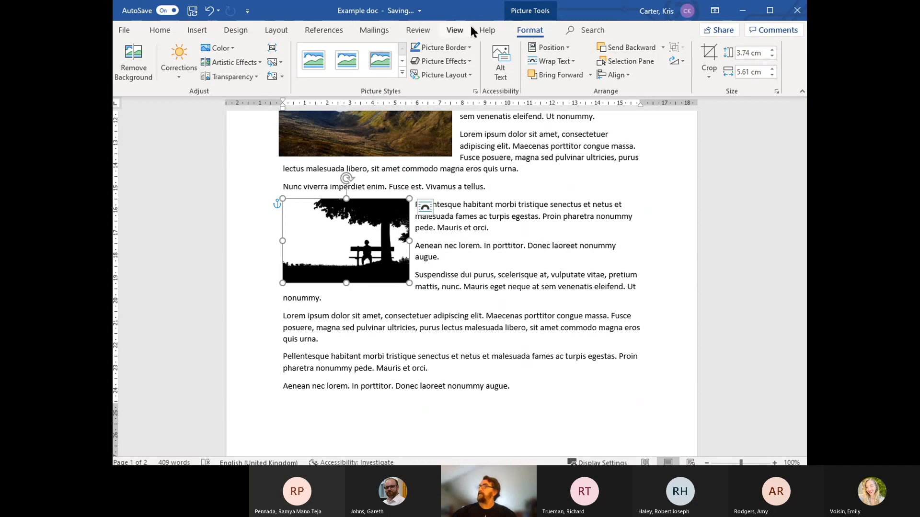
# Step: Start removing the bench silhouette picture's background and mark the white sky area for removal
pyautogui.click(134, 64)
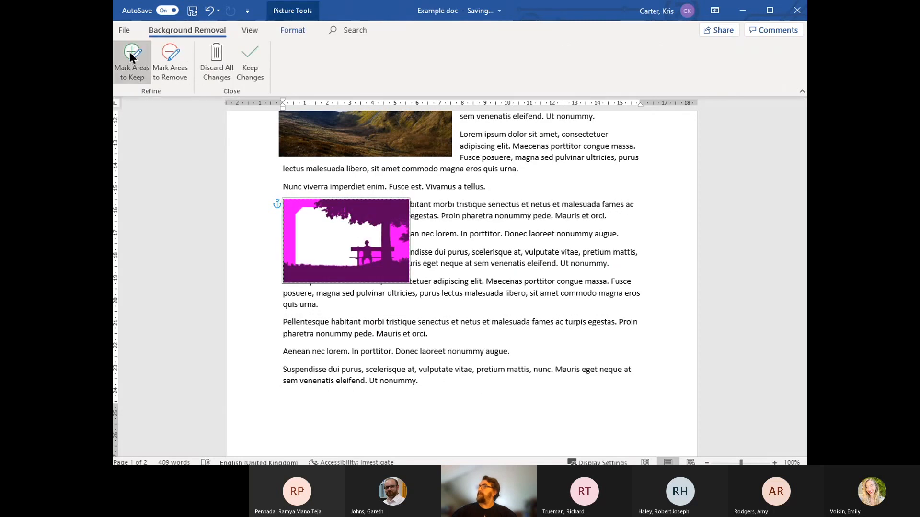
pyautogui.click(170, 58)
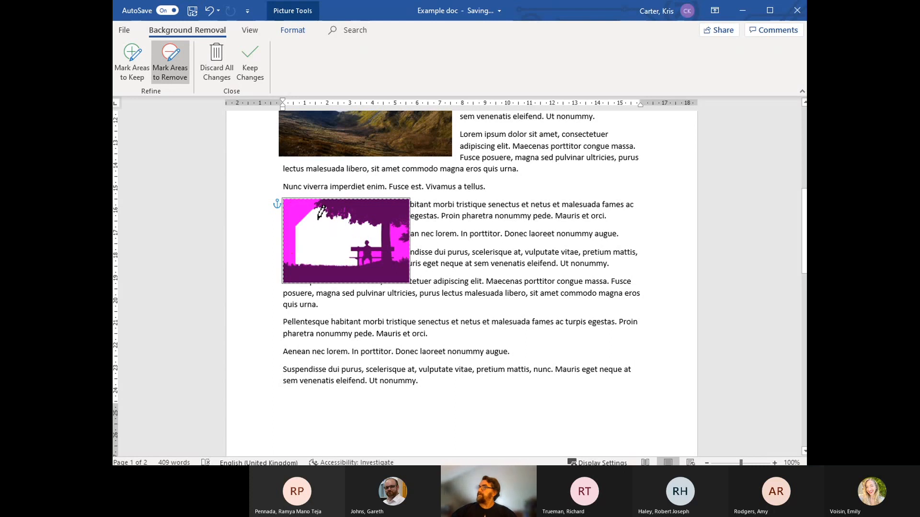
pyautogui.moveTo(317, 226)
pyautogui.mouseDown()
pyautogui.moveTo(307, 257)
pyautogui.moveTo(330, 235)
pyautogui.mouseUp()
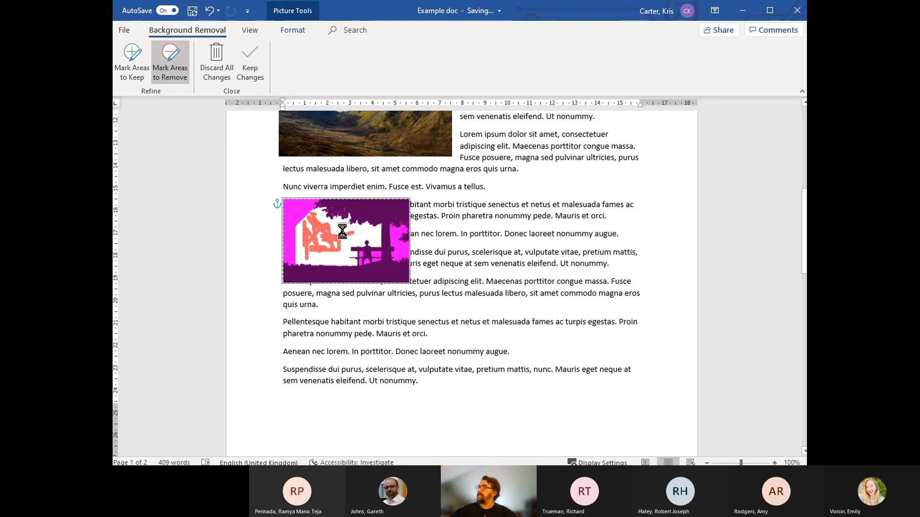
# Step: Mark the tree, trunk, bench and ground of the silhouette picture as areas to keep, and apply the background removal
pyautogui.click(138, 73)
pyautogui.moveTo(332, 203); pyautogui.dragTo(396, 215)
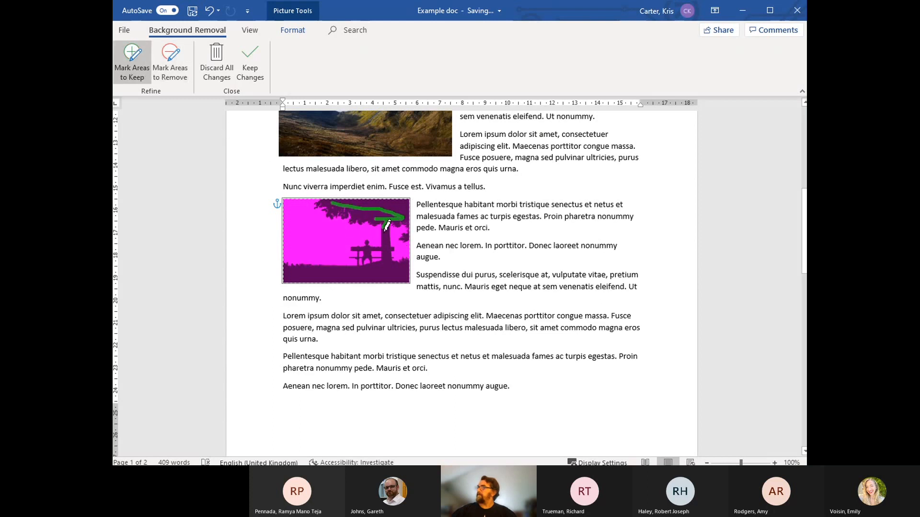
pyautogui.moveTo(388, 262)
pyautogui.mouseDown()
pyautogui.moveTo(303, 272)
pyautogui.moveTo(408, 272)
pyautogui.mouseUp()
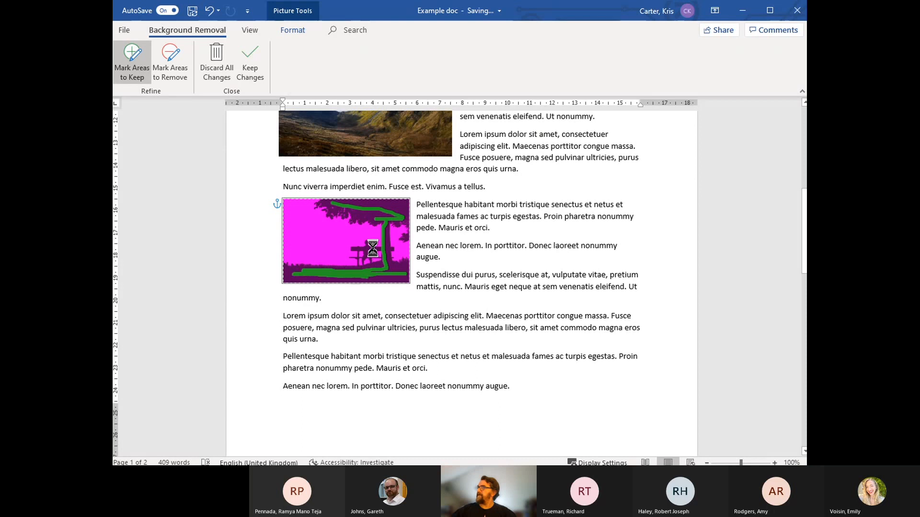
pyautogui.moveTo(386, 263)
pyautogui.mouseDown()
pyautogui.moveTo(364, 275)
pyautogui.moveTo(306, 274)
pyautogui.mouseUp()
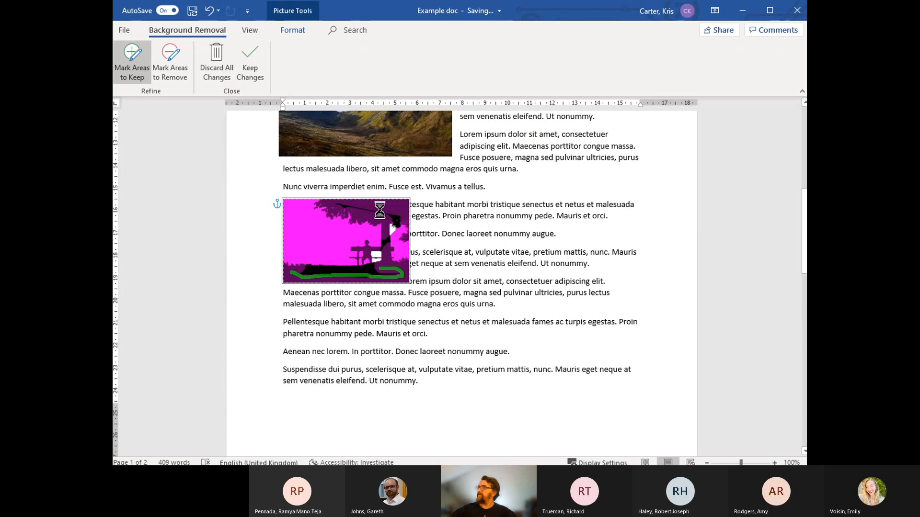
pyautogui.moveTo(362, 216)
pyautogui.mouseDown()
pyautogui.moveTo(391, 212)
pyautogui.moveTo(367, 200)
pyautogui.moveTo(397, 203)
pyautogui.mouseUp()
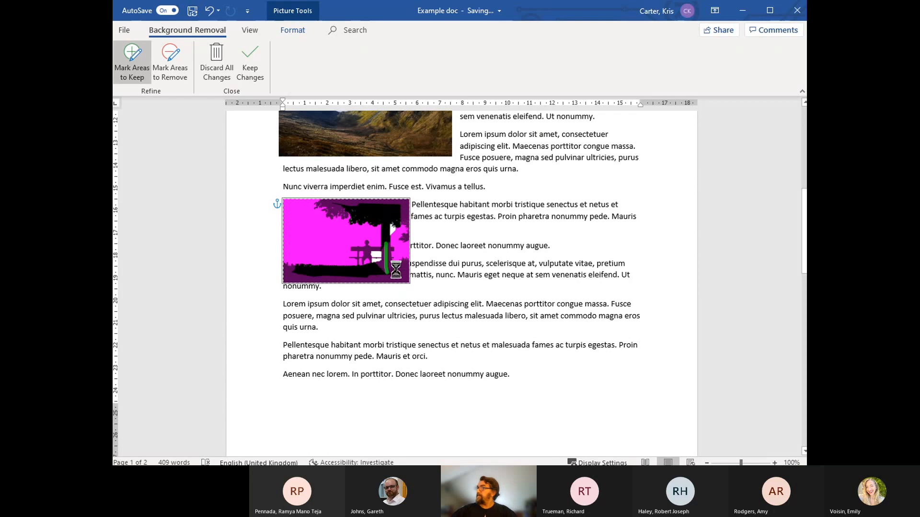
pyautogui.moveTo(357, 270); pyautogui.dragTo(297, 271)
pyautogui.moveTo(411, 204); pyautogui.dragTo(352, 203)
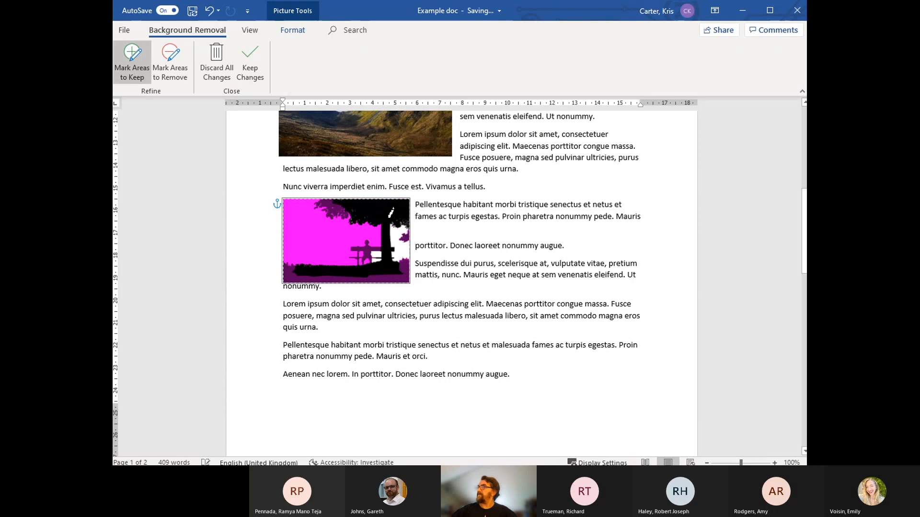
pyautogui.click(248, 66)
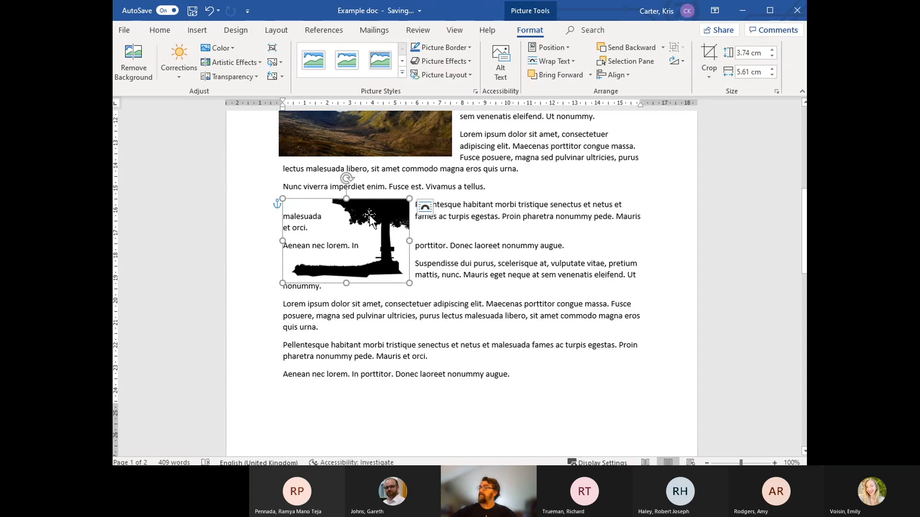
# Step: Try Through wrapping on the bench silhouette picture, return it to Tight, and enlarge it proportionally to about 4.44 cm high and 6.67 cm wide
pyautogui.moveTo(378, 219)
pyautogui.mouseDown()
pyautogui.moveTo(441, 230)
pyautogui.moveTo(387, 229)
pyautogui.moveTo(431, 229)
pyautogui.moveTo(367, 218)
pyautogui.mouseUp()
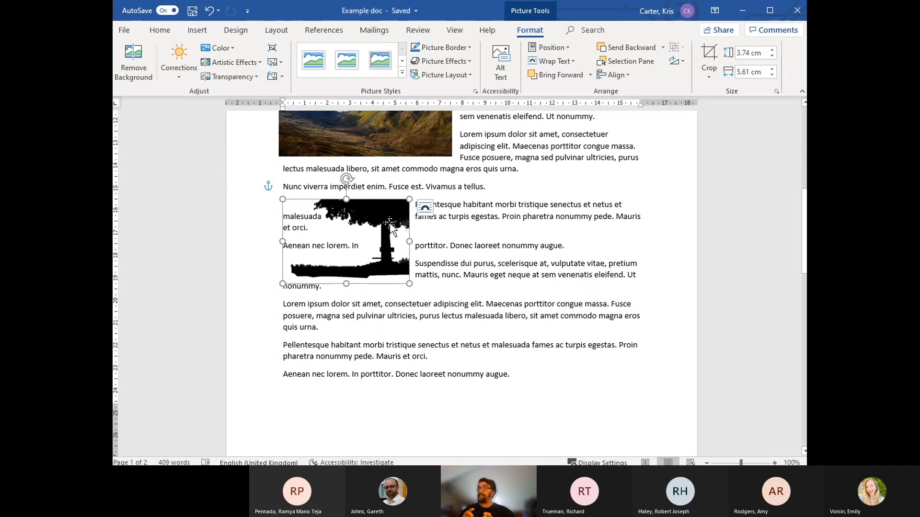
pyautogui.click(424, 207)
pyautogui.click(517, 300)
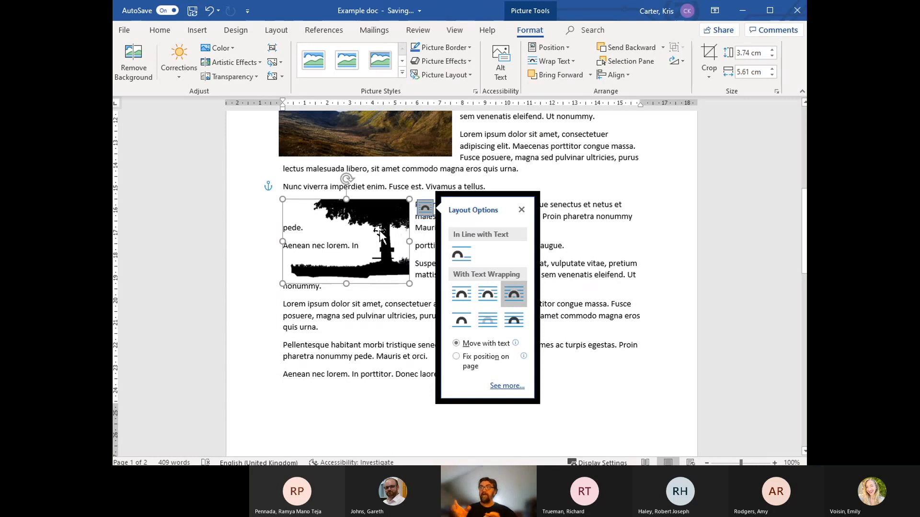
pyautogui.click(488, 297)
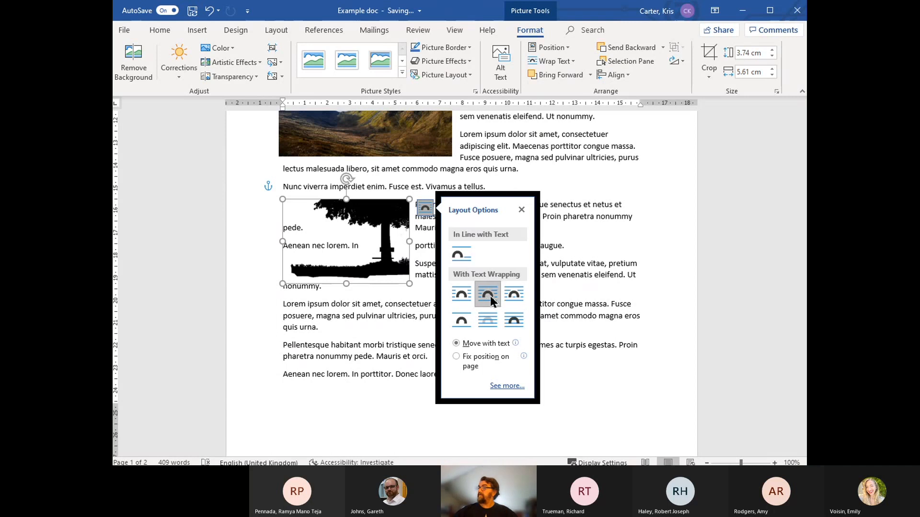
pyautogui.moveTo(410, 284); pyautogui.dragTo(433, 299)
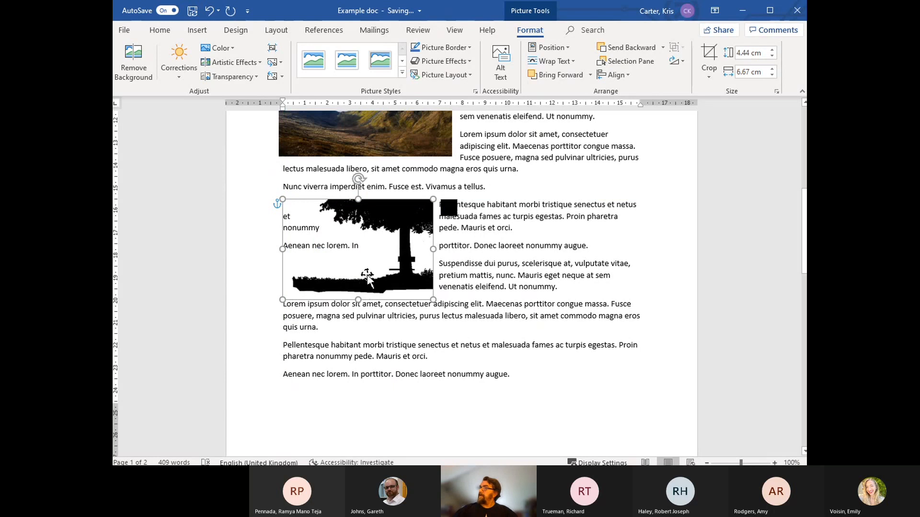
# Step: Check the mountain landscape picture's layout options and move the picture to the right side of the text, beside the "Aenean nec lorem" paragraph
pyautogui.scroll(3, 367, 278)
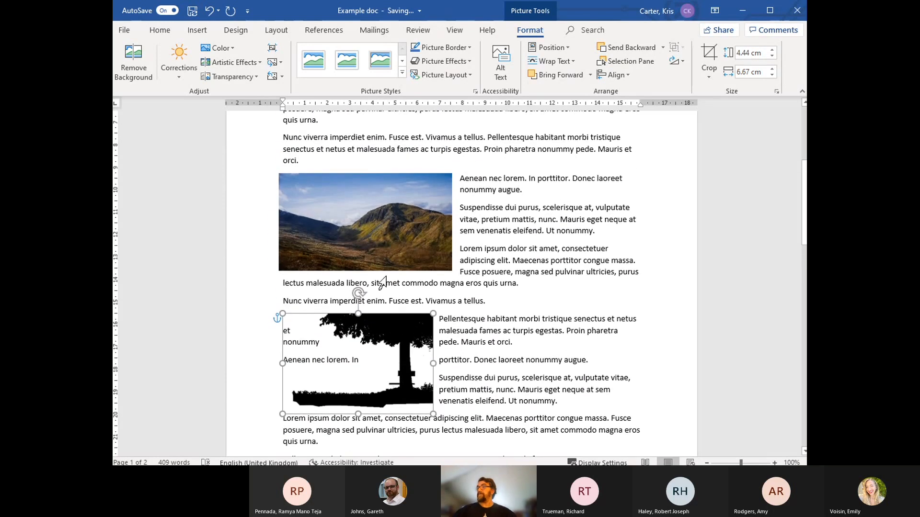
pyautogui.scroll(2, 401, 294)
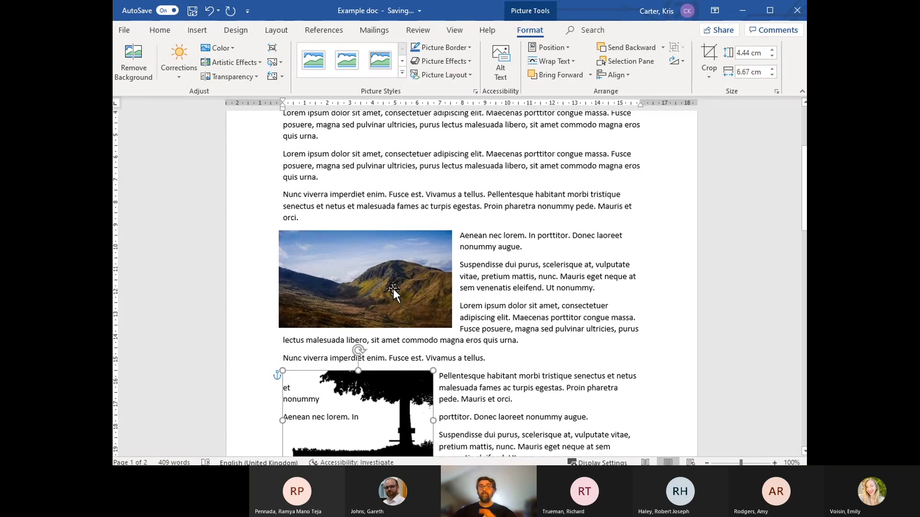
pyautogui.click(369, 300)
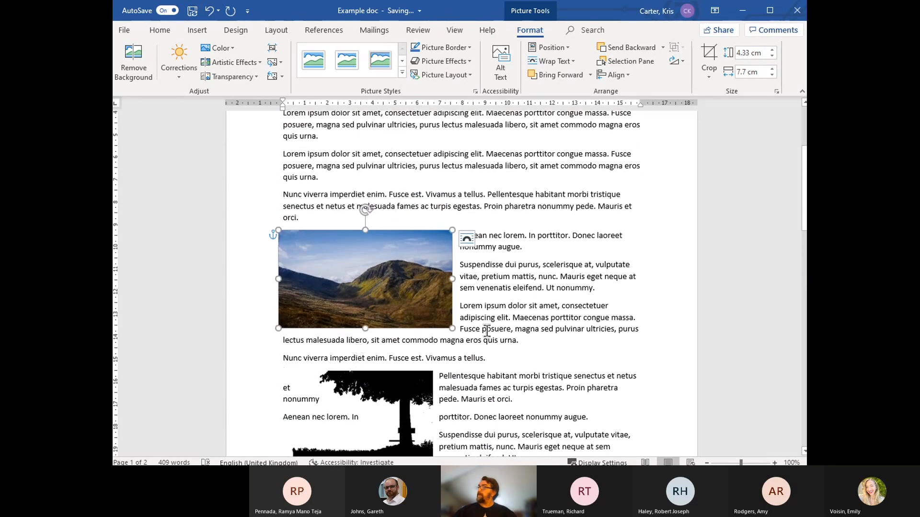
pyautogui.click(470, 239)
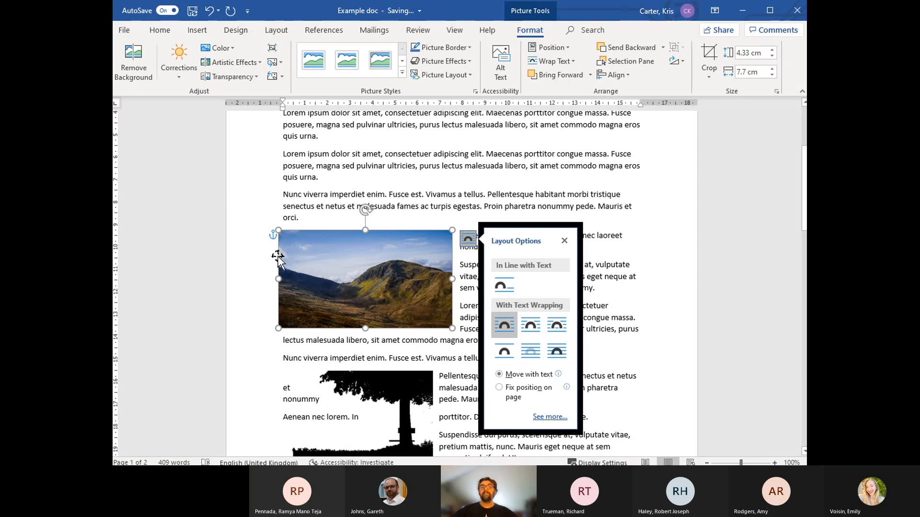
pyautogui.scroll(1, 276, 276)
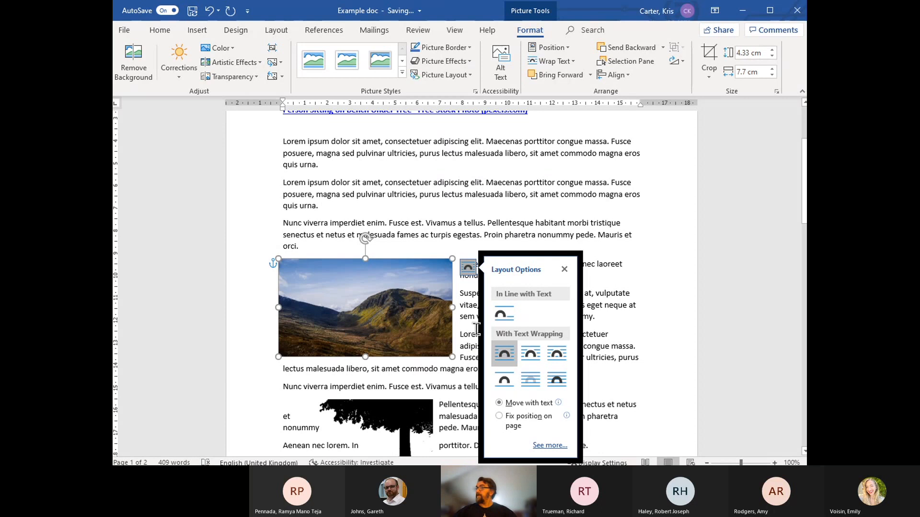
pyautogui.click(564, 271)
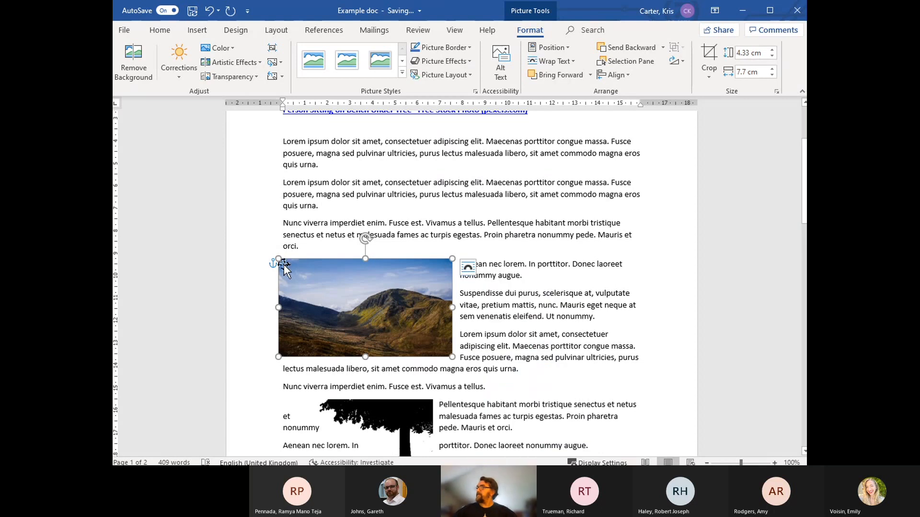
pyautogui.moveTo(345, 285); pyautogui.dragTo(556, 283)
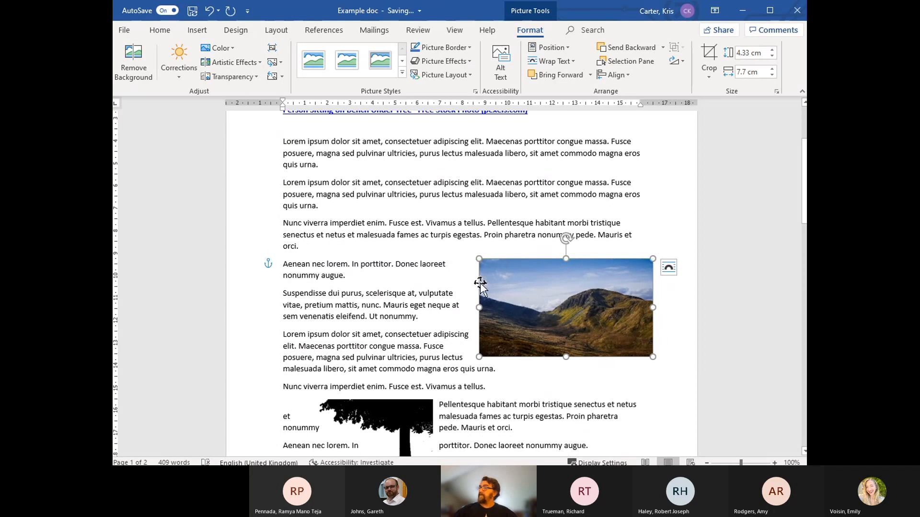
# Step: Add empty lines before the "Aenean nec lorem" paragraph to test how the mountain picture moves, and delete them again
pyautogui.click(287, 264)
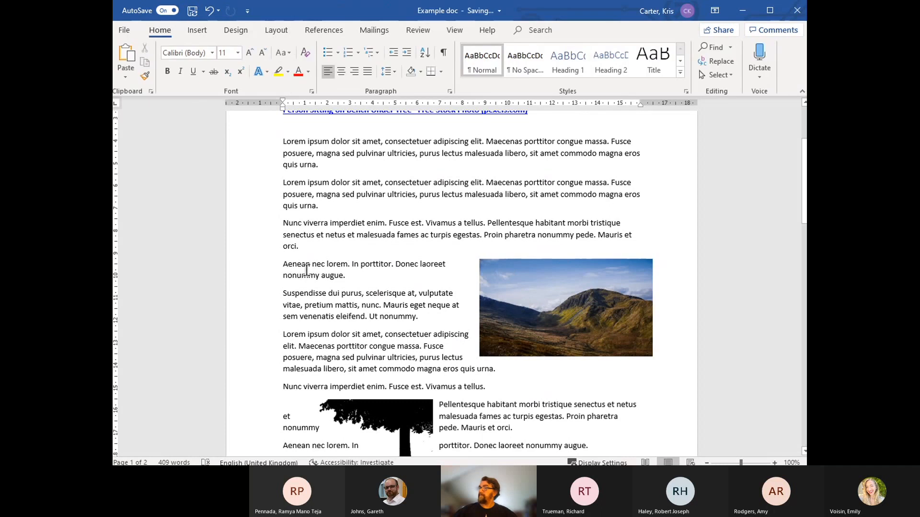
pyautogui.hotkey('ctrl', 'z')
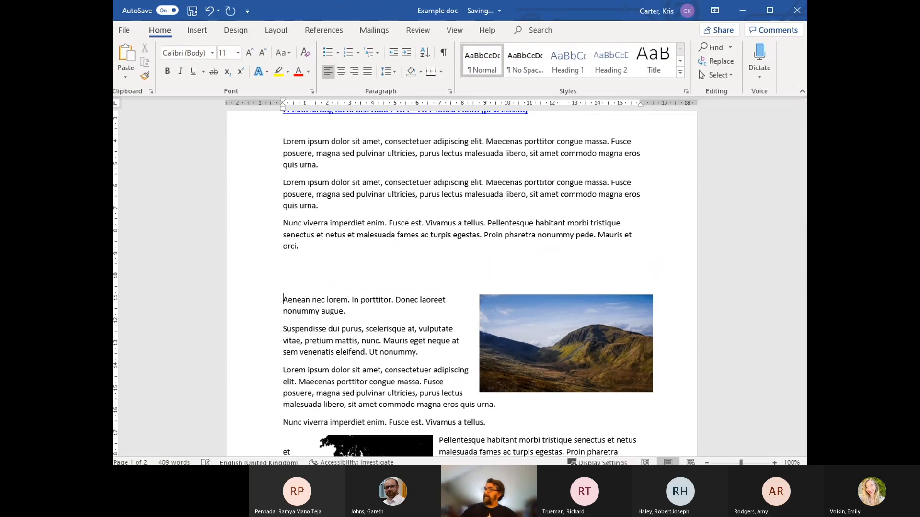
pyautogui.press('BackSpace')
pyautogui.press('BackSpace')
pyautogui.press('BackSpace')
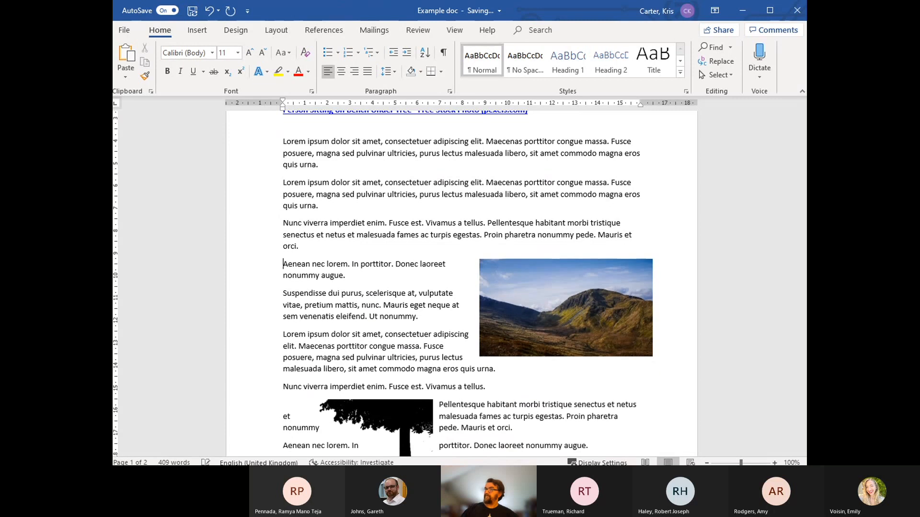
pyautogui.press('Return')
pyautogui.press('Return')
pyautogui.press('BackSpace')
pyautogui.press('BackSpace')
# Step: Move the mountain picture's anchor to the first "Lorem ipsum" paragraph while leaving the picture in place
pyautogui.click(573, 300)
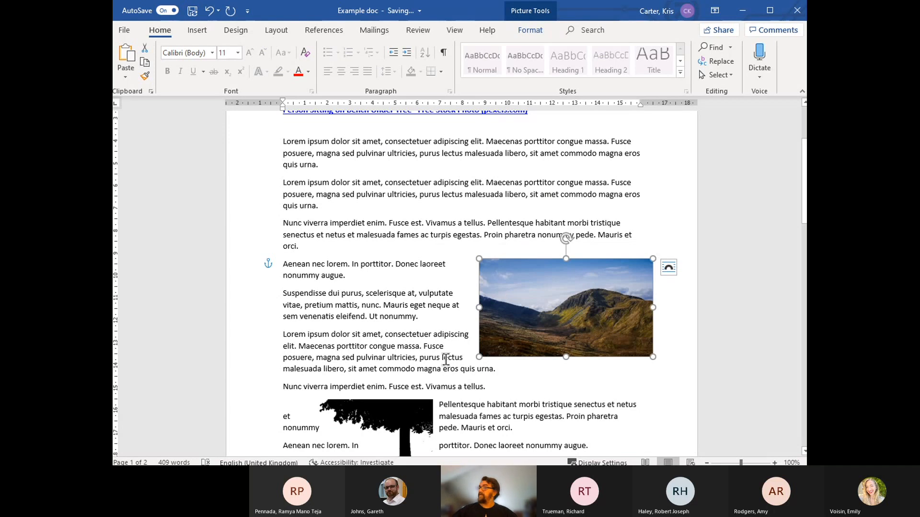
pyautogui.moveTo(268, 266); pyautogui.dragTo(294, 143)
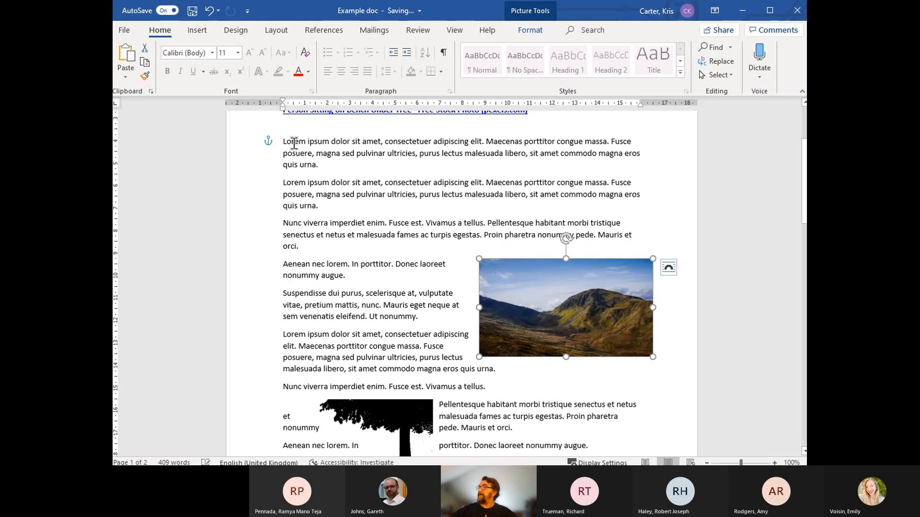
# Step: Test the new anchor by adding empty lines before the "Aenean nec lorem" paragraph, and remove those lines
pyautogui.click(286, 267)
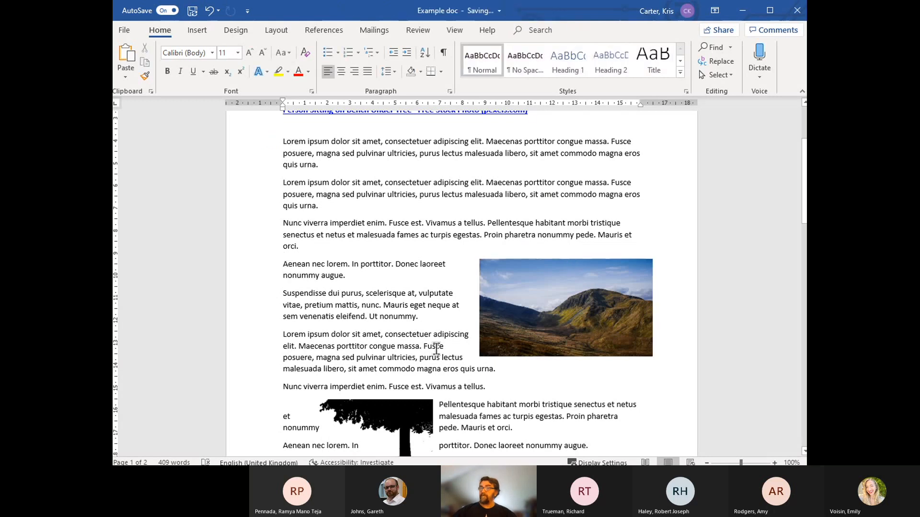
pyautogui.press('Return')
pyautogui.press('Return')
pyautogui.press('Return')
pyautogui.press('Return')
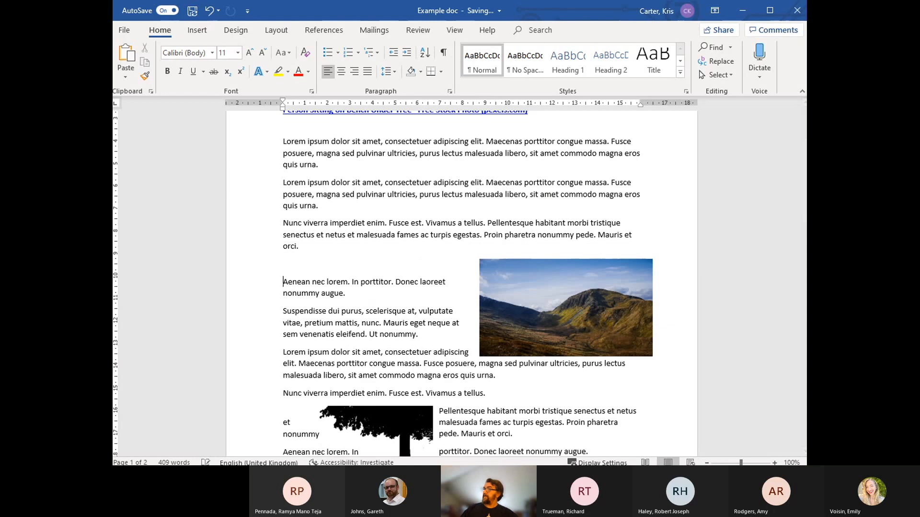
pyautogui.press('BackSpace')
pyautogui.press('BackSpace')
pyautogui.press('BackSpace')
pyautogui.press('BackSpace')
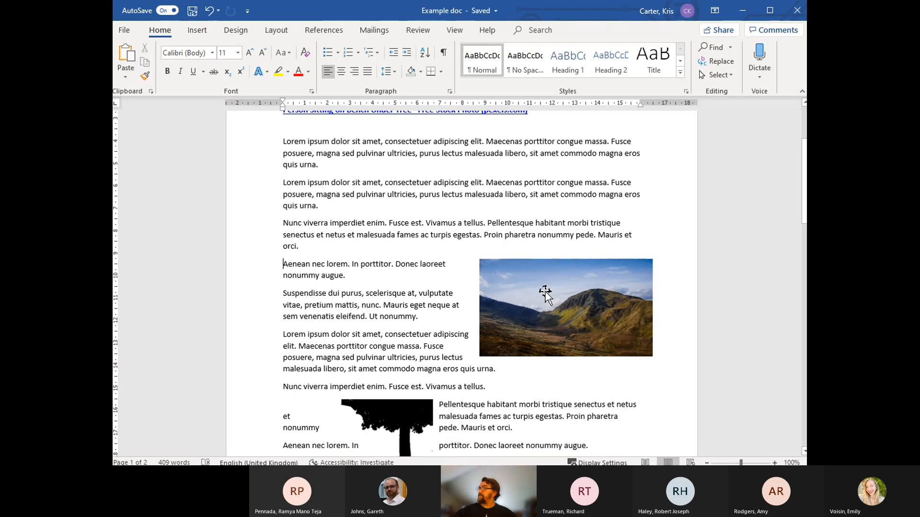
# Step: Examine the mountain picture's detailed layout position settings, including Move object with text and Lock anchor, and close them
pyautogui.click(546, 292)
pyautogui.click(669, 268)
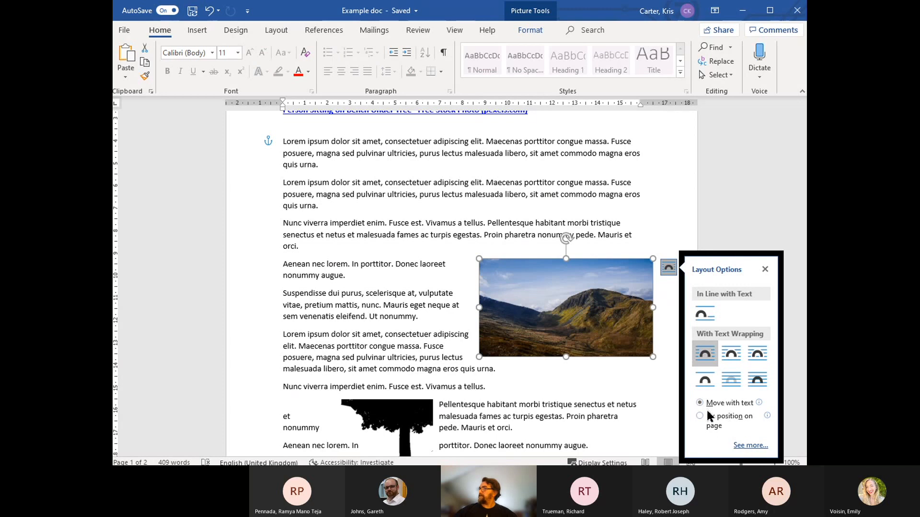
pyautogui.click(750, 446)
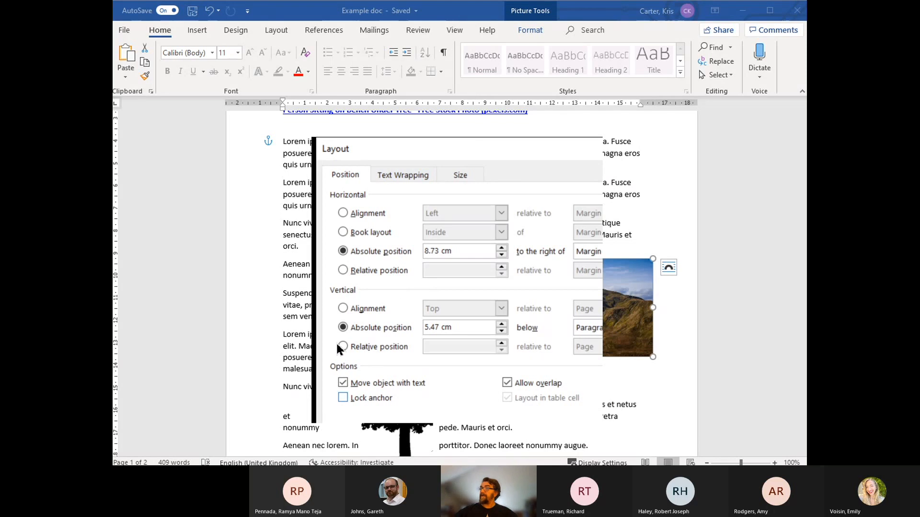
pyautogui.click(569, 407)
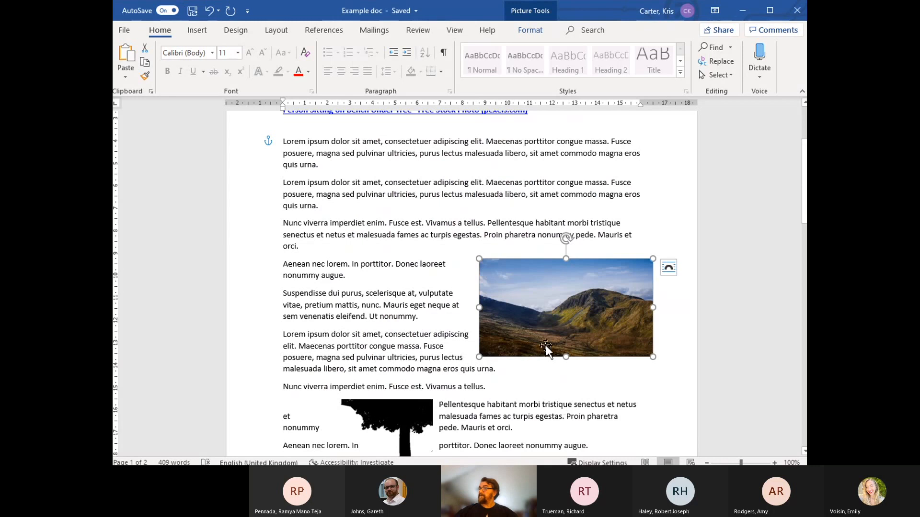